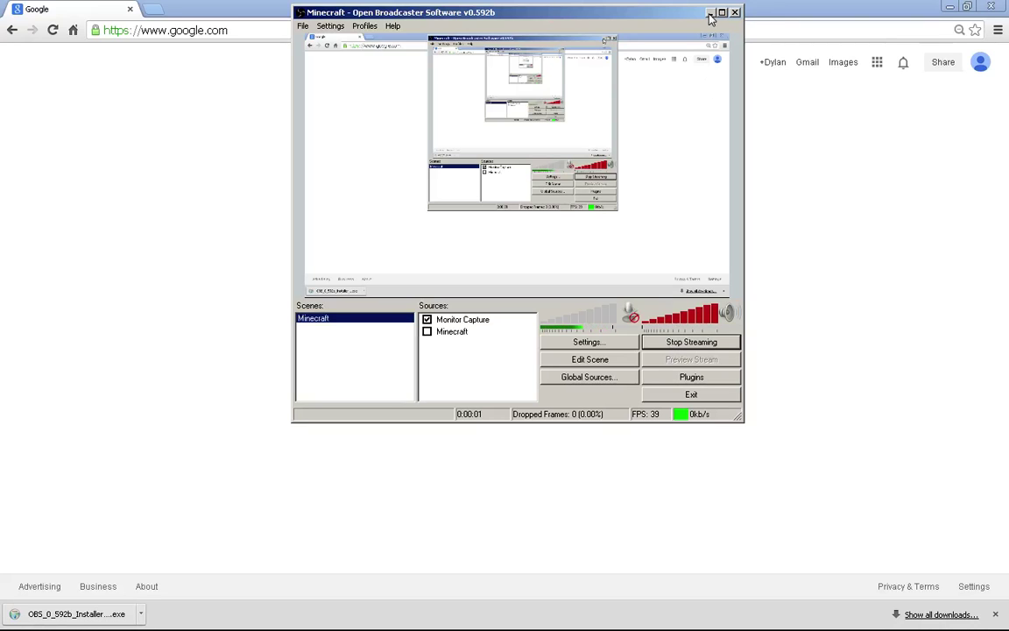
- Minimize the OBS window so the Google homepage in Chrome is visible
left_click(711, 13)
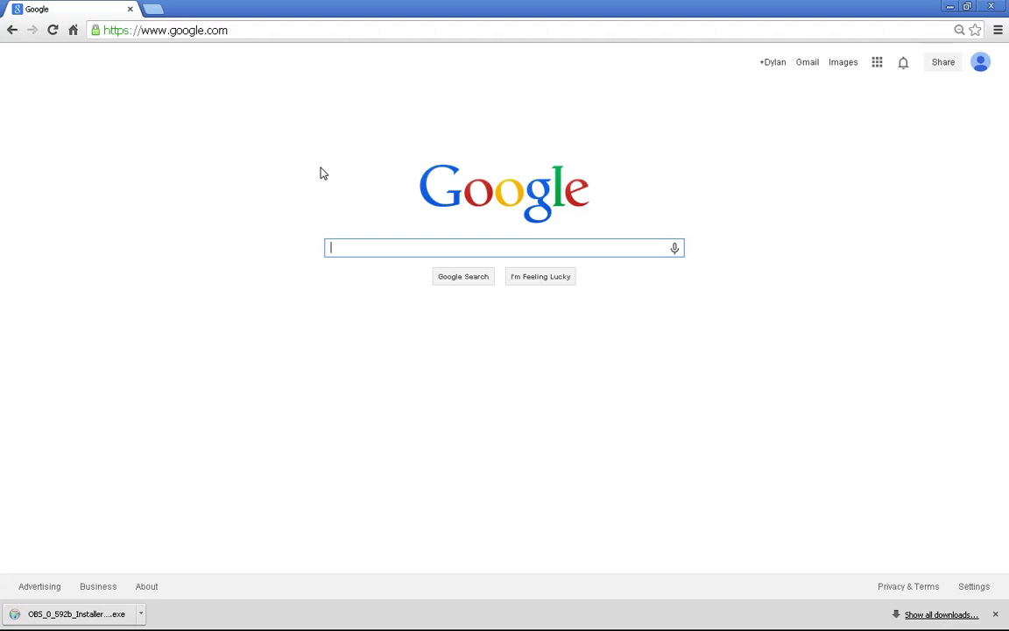
- Search Google for 'OBS' and open the obsproject.com Open Broadcaster Software site
type("OBS")
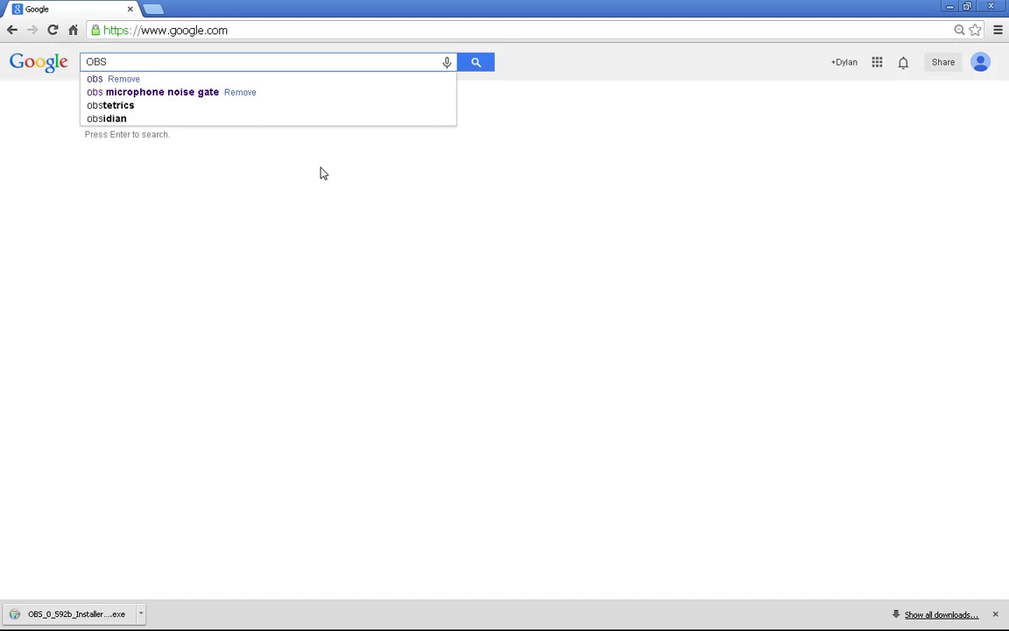
key("Return")
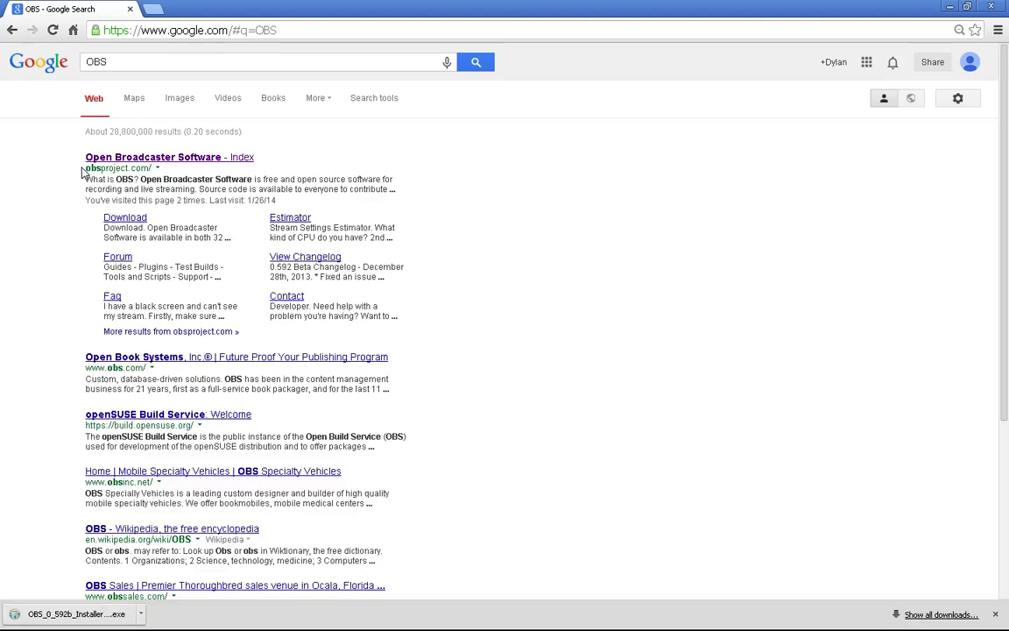
left_click(214, 160)
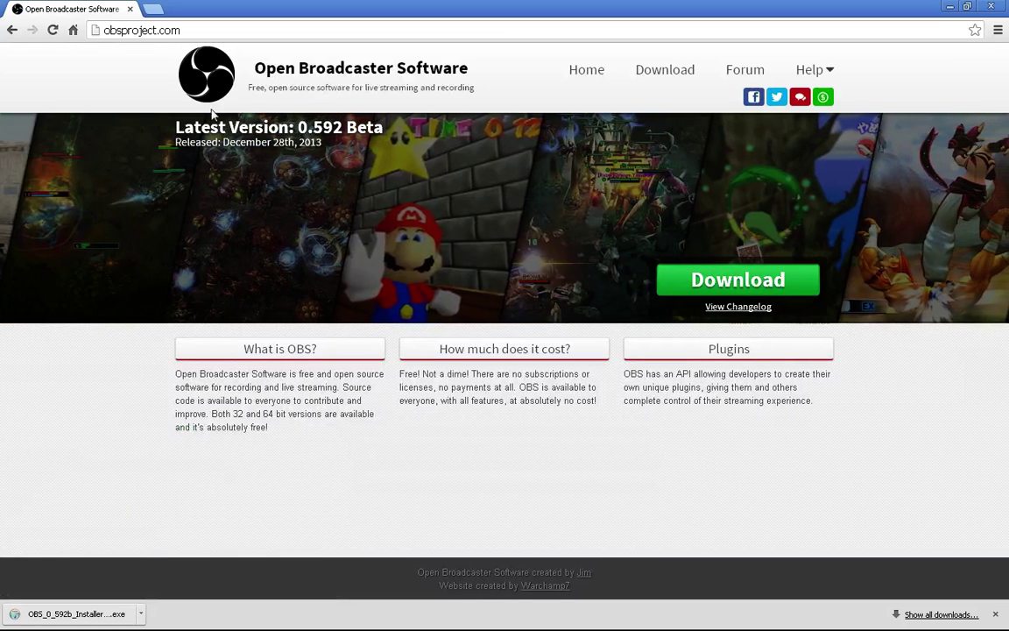
- Start downloading the OBS_0_592b_Installer.exe installer from SourceForge
left_click(681, 286)
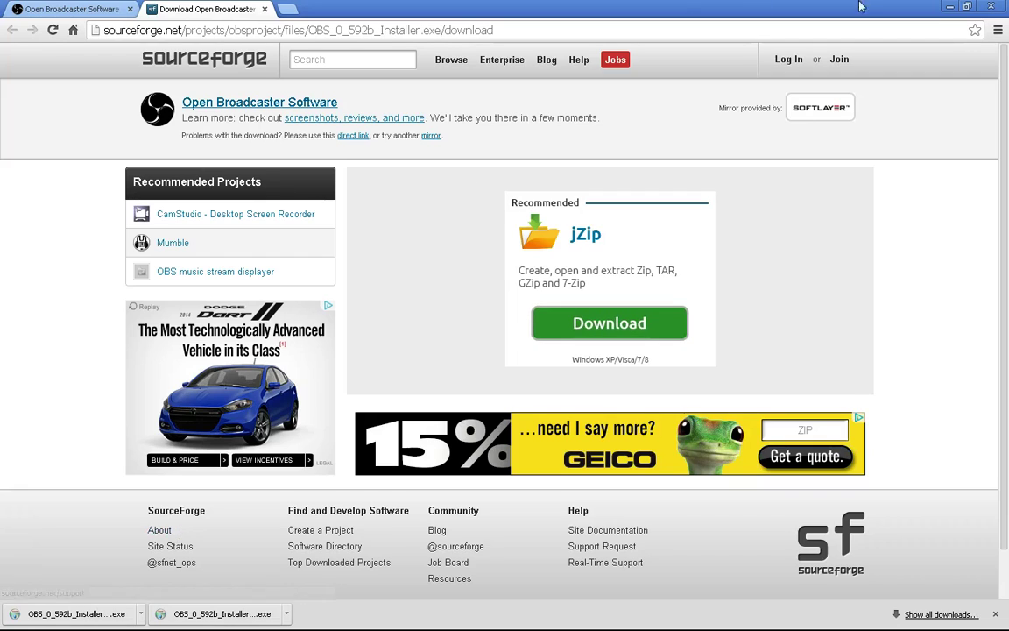
- Close Chrome and switch back to the OBS main window with Alt+Tab
left_click(993, 7)
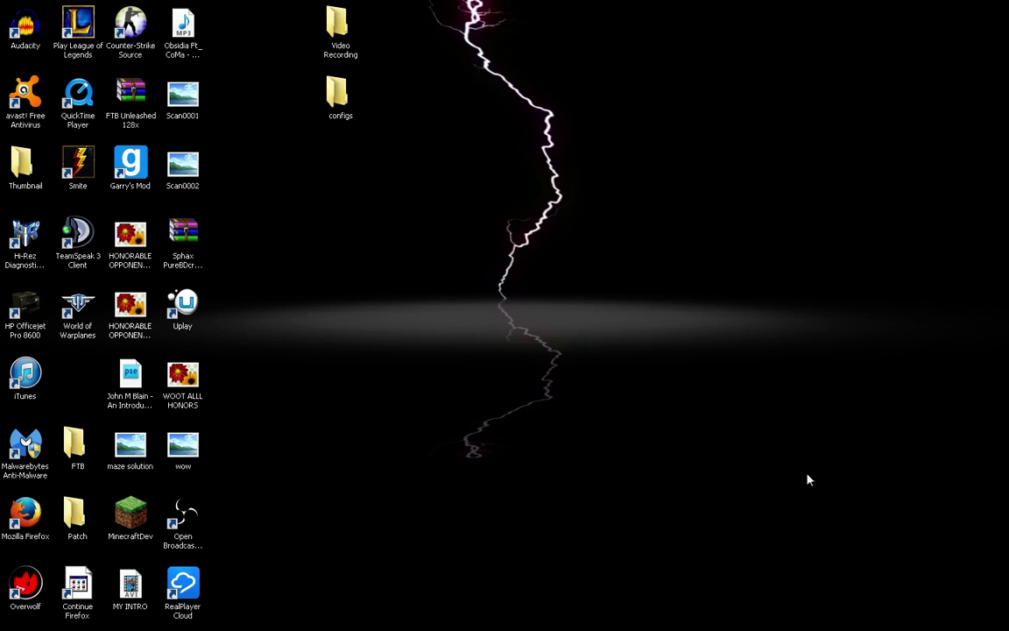
key("alt+Tab")
key("alt+Tab")
key("alt+Tab")
key("alt+Tab")
key("alt+Tab")
key("alt+Tab")
key("alt+Tab")
key("alt+Tab")
key("alt+Tab")
key("alt+Tab")
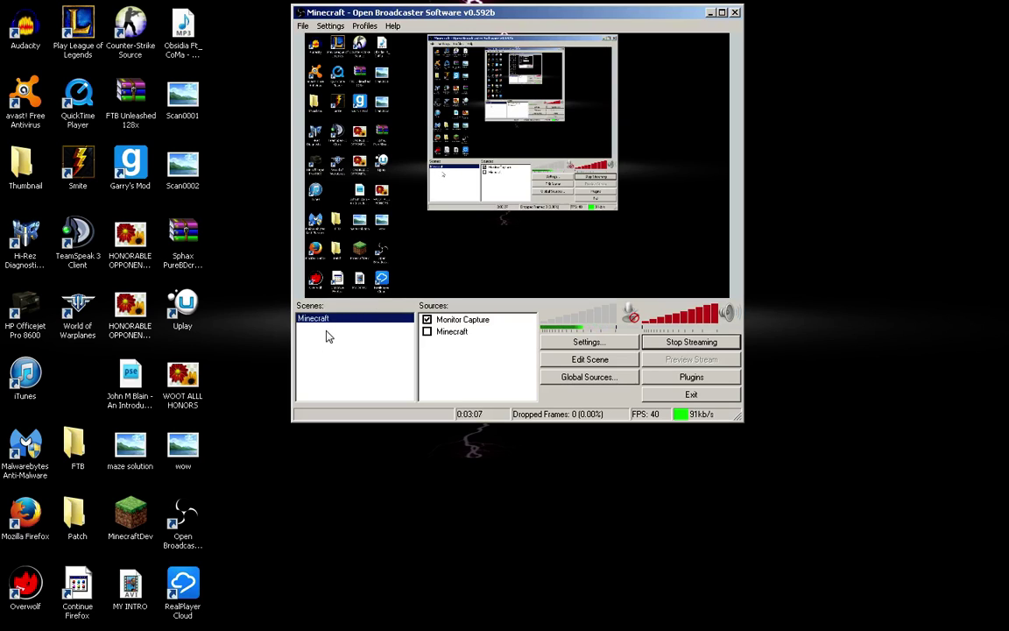
left_click(427, 320)
left_click(426, 320)
right_click(453, 322)
left_click(453, 320)
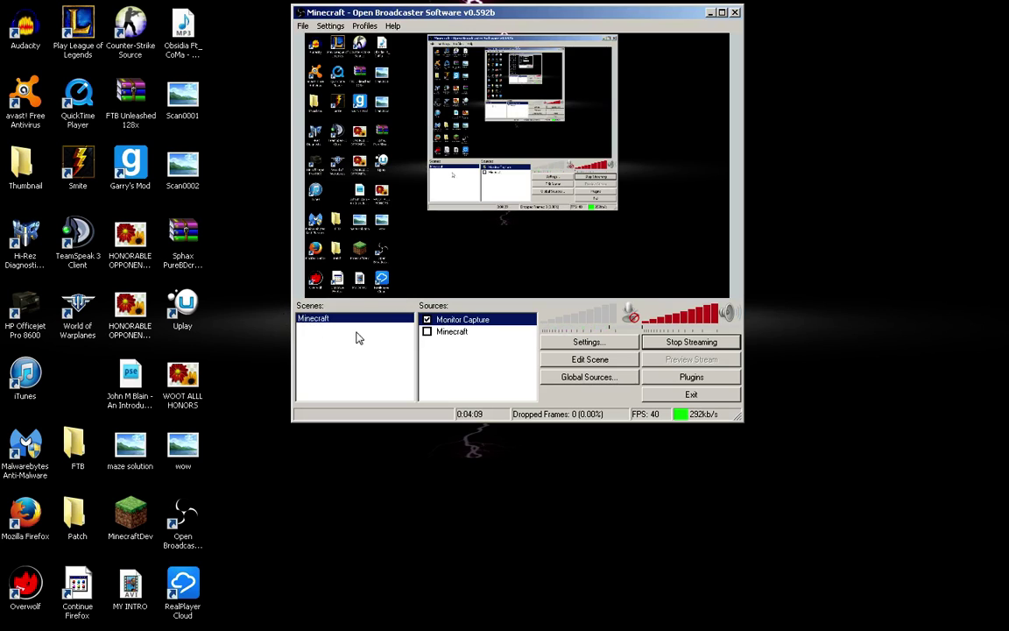
right_click(303, 318)
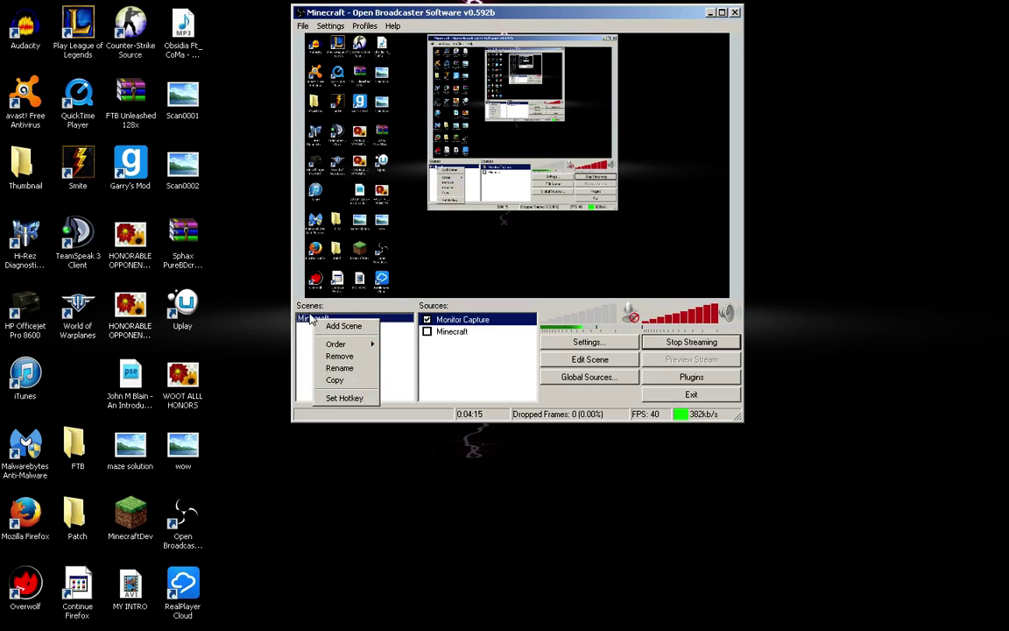
right_click(309, 333)
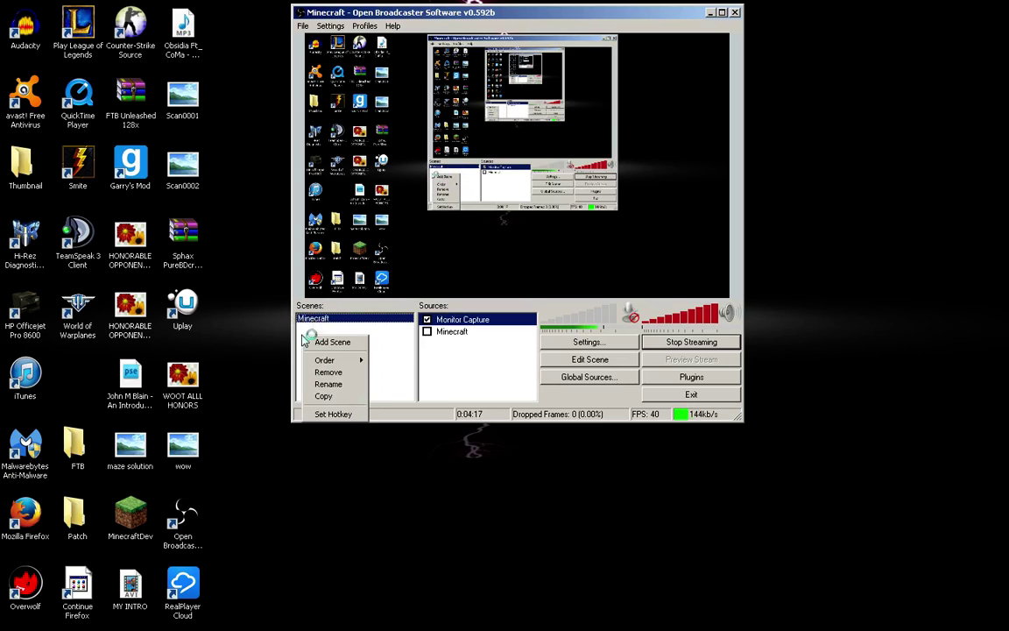
left_click(353, 331)
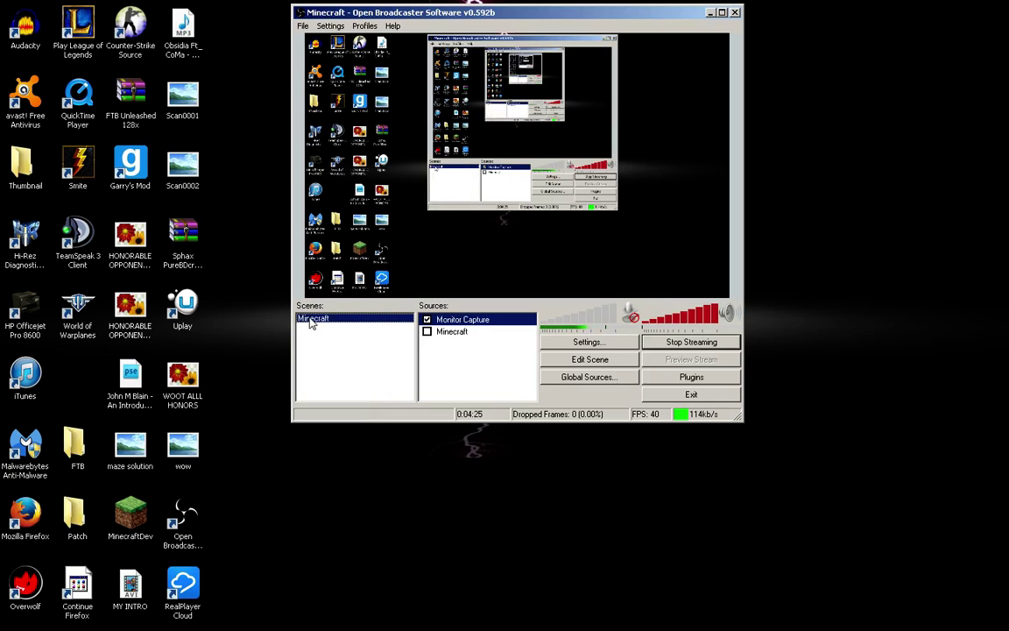
- Add a new Game Capture source to the Minecraft scene's Sources list
right_click(460, 358)
mouse_move(483, 368)
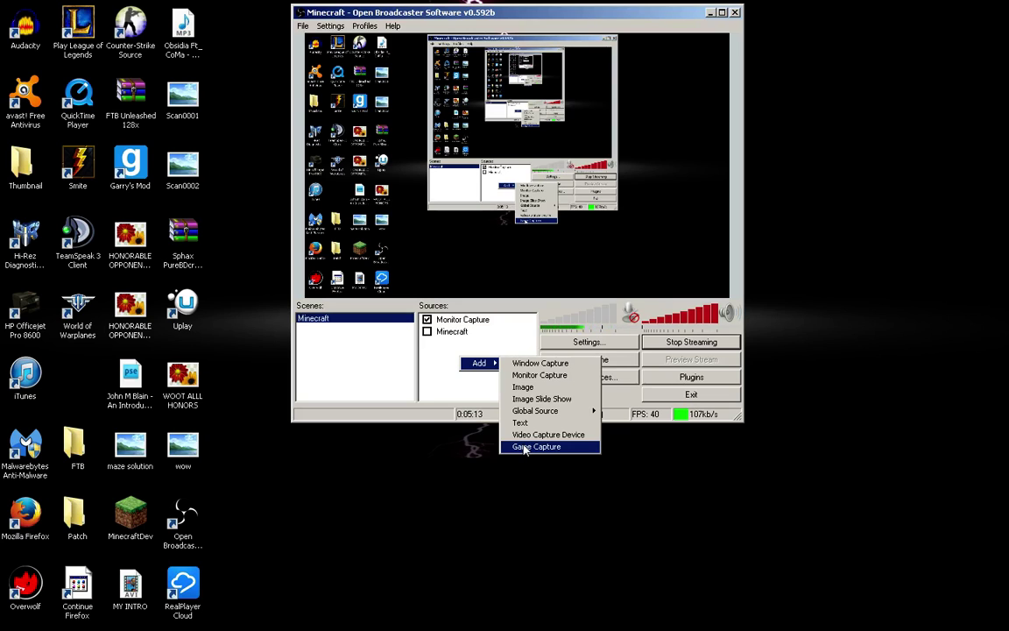
left_click(524, 449)
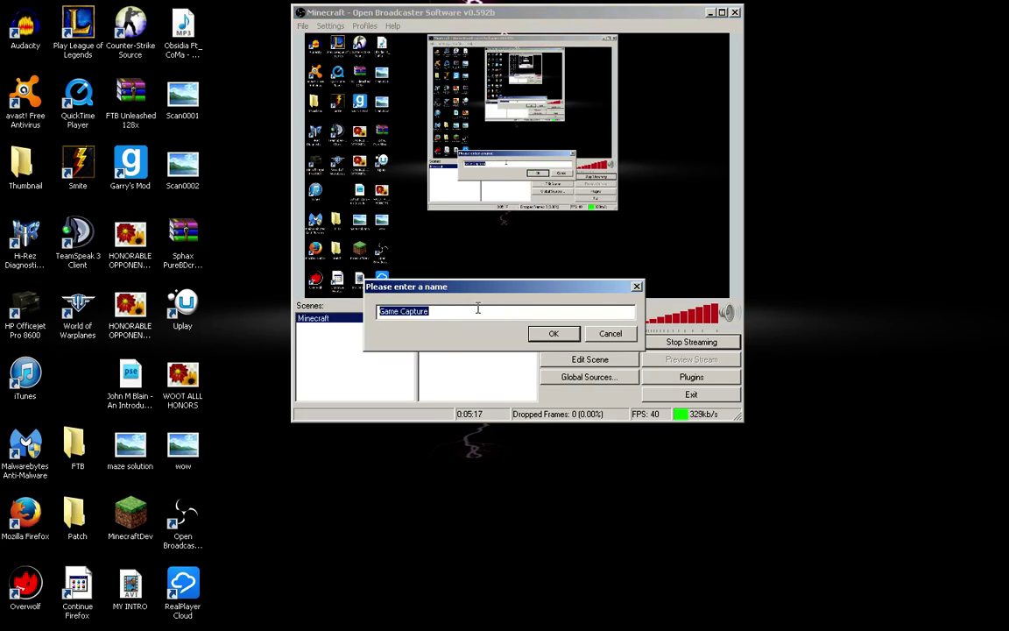
- Keep the name 'Game Capture' and set its application to [explorer]: Video Recording
left_click(555, 336)
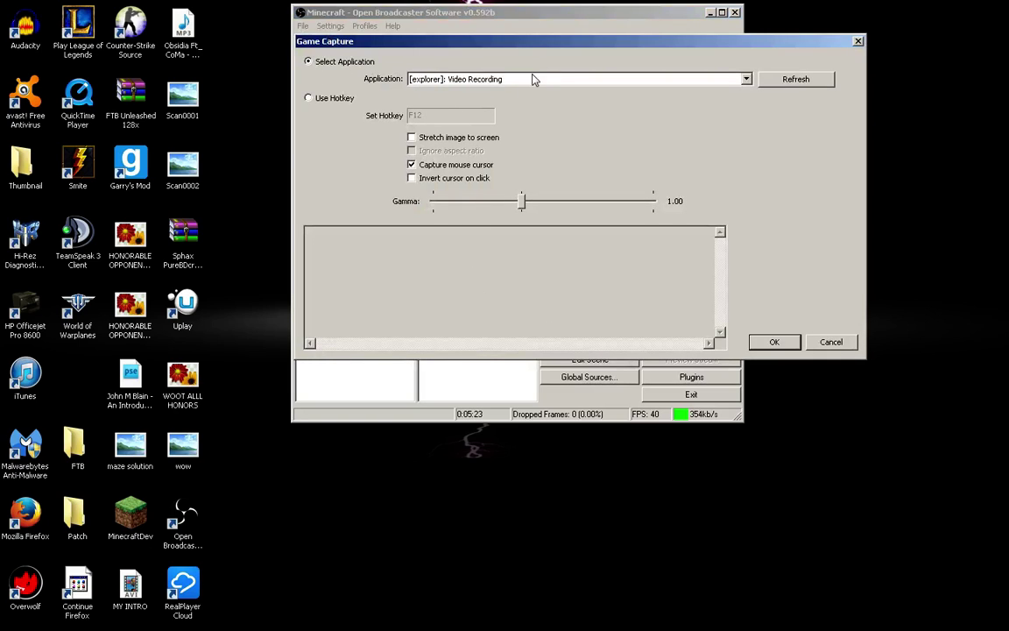
left_click(480, 79)
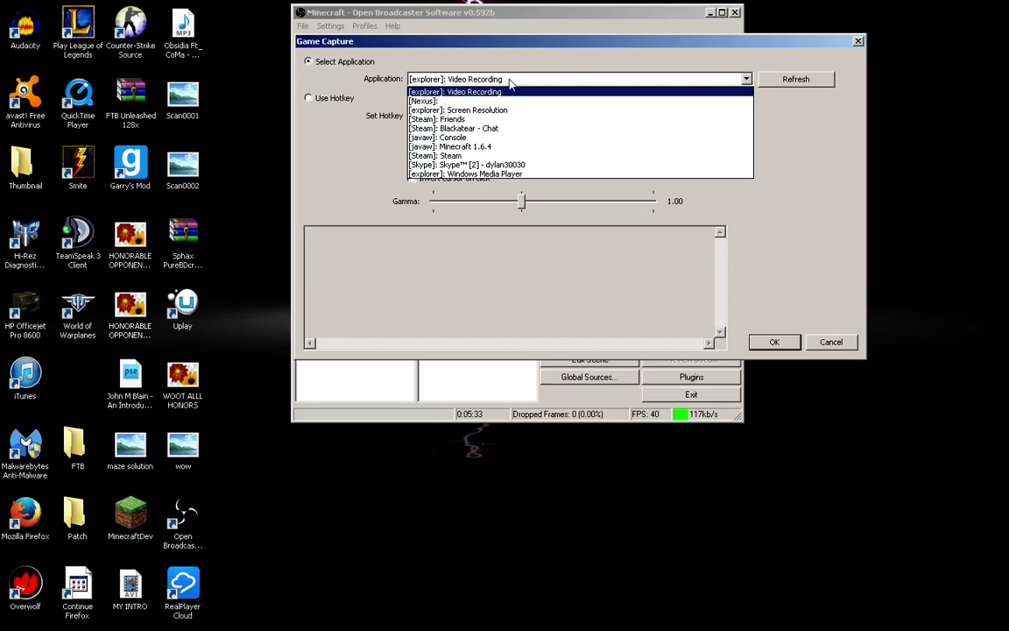
left_click(462, 77)
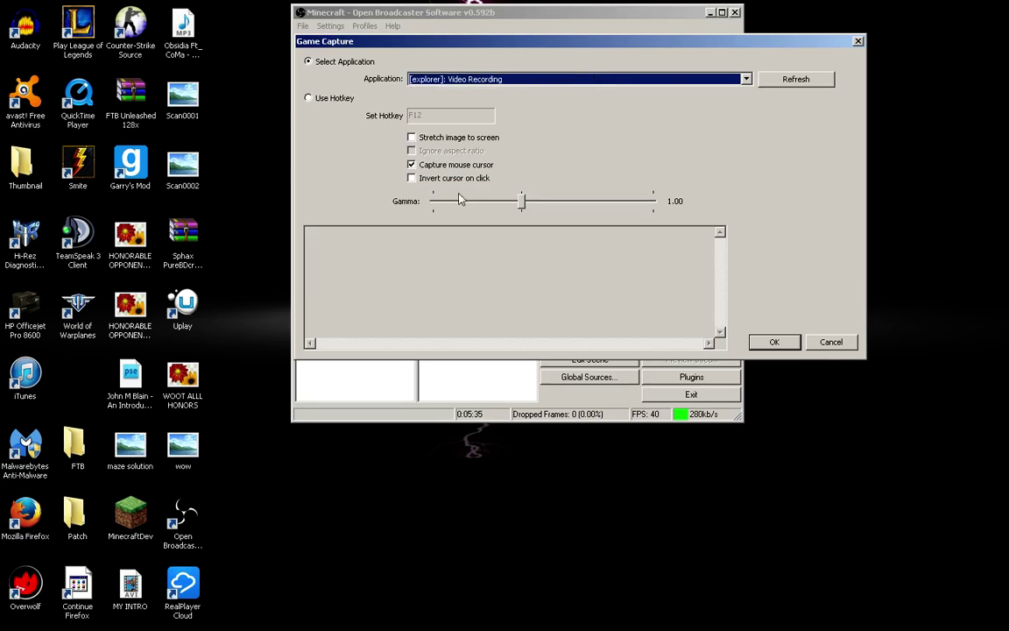
- Close the Game Capture properties and open OBS Settings on the General page
left_click(857, 42)
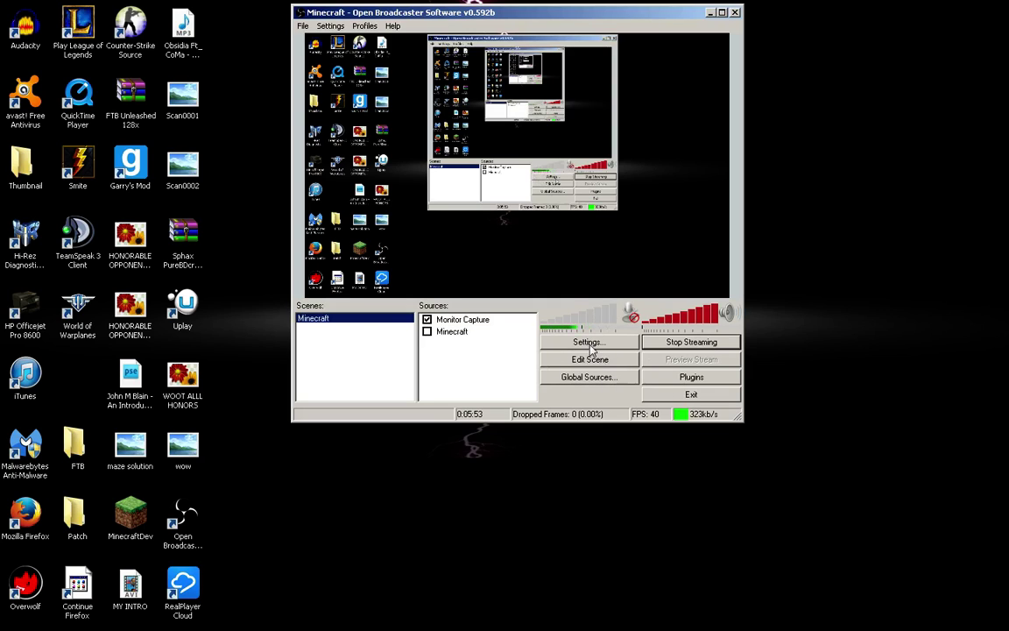
left_click(331, 26)
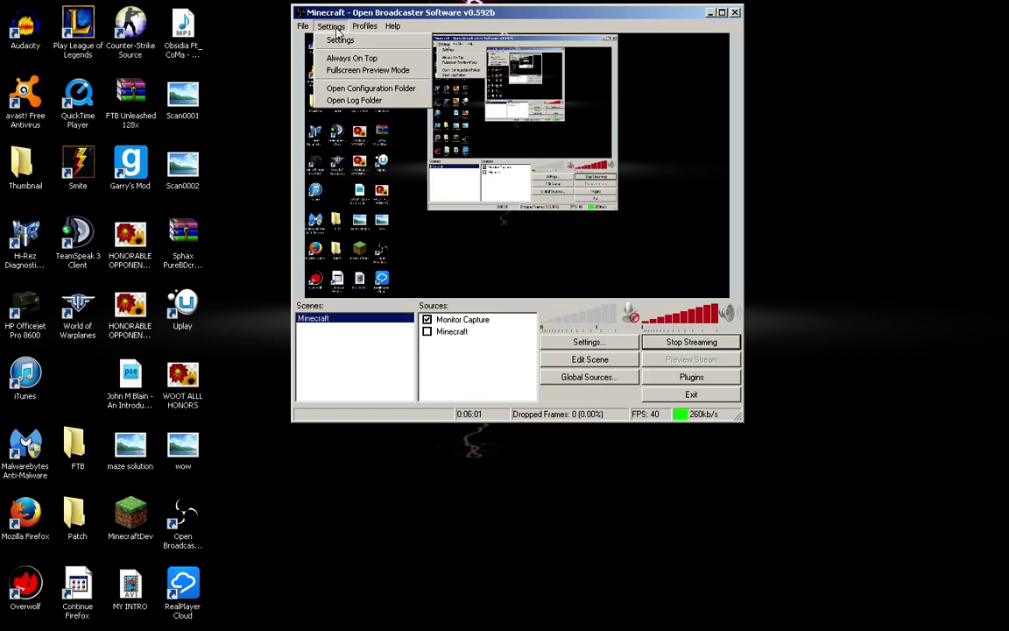
left_click(340, 40)
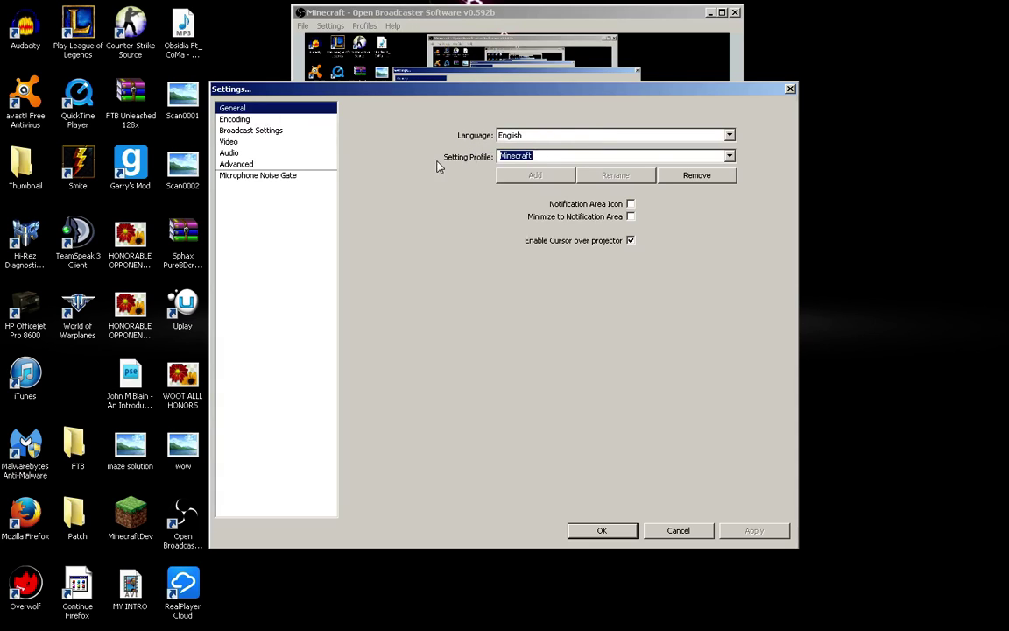
- Keep Minecraft as the setting profile and switch to the Encoding settings page
left_click(655, 153)
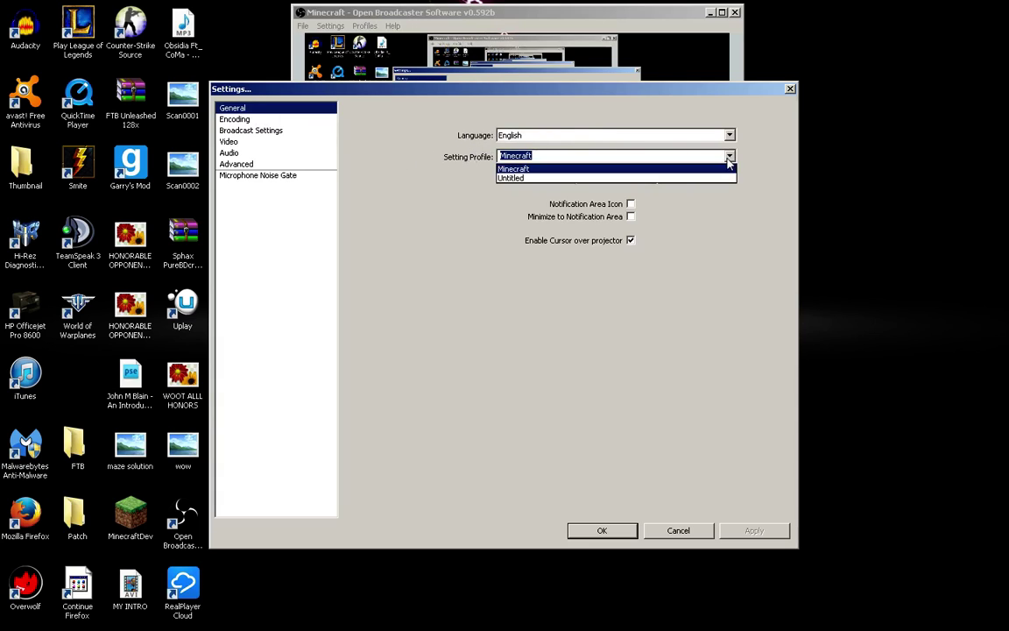
left_click(654, 152)
left_click(226, 119)
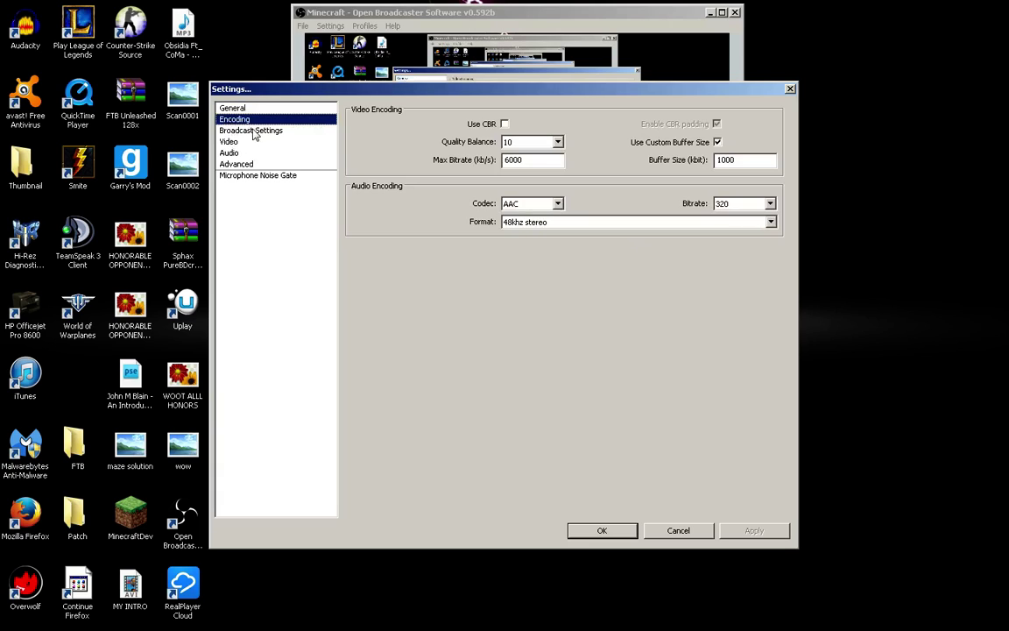
left_click(253, 130)
left_click(232, 108)
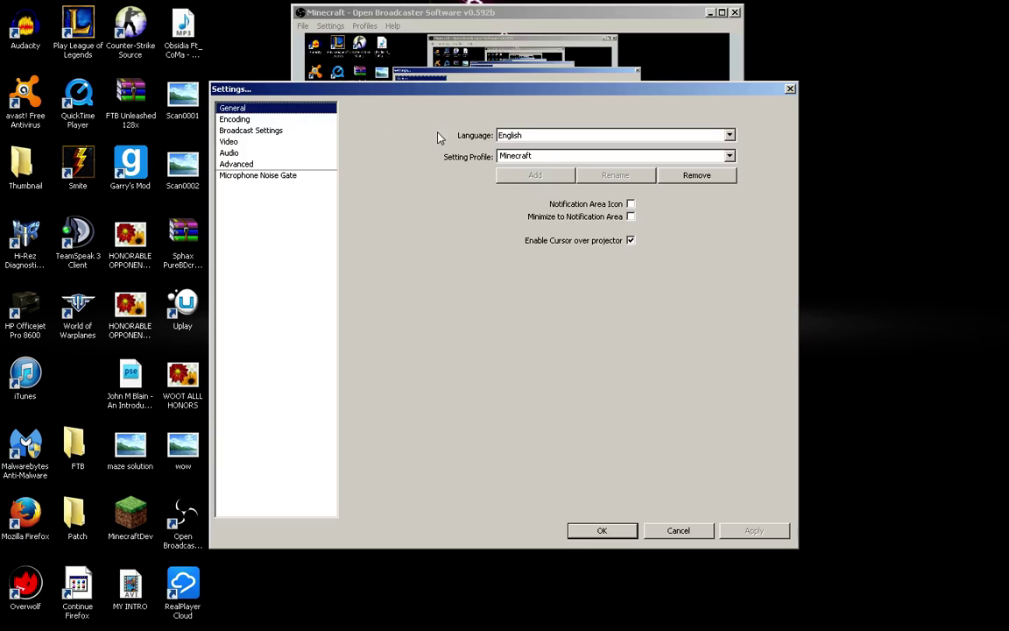
key("Tab")
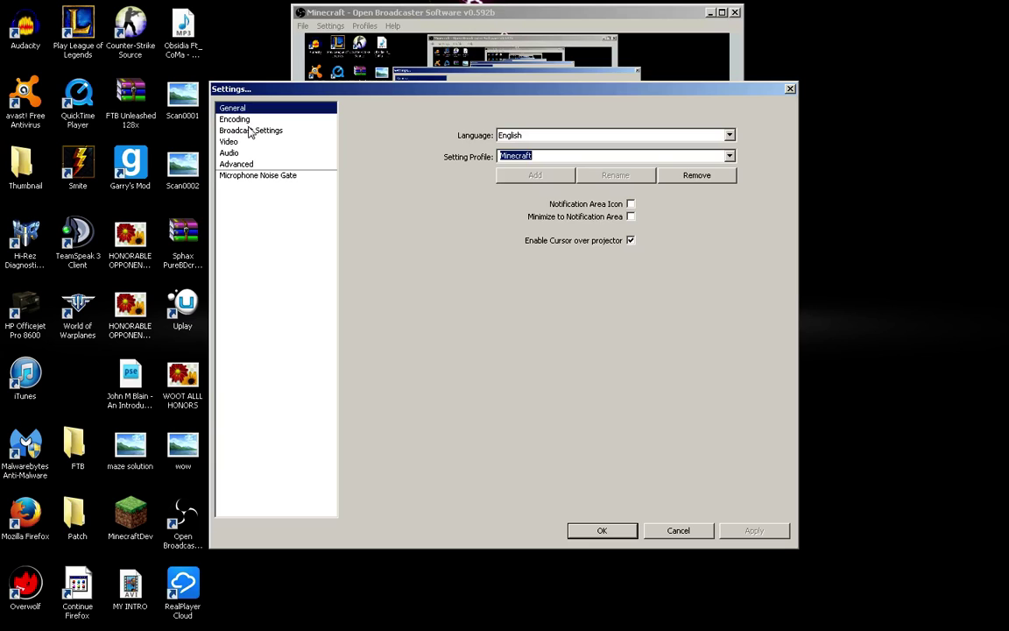
left_click(228, 120)
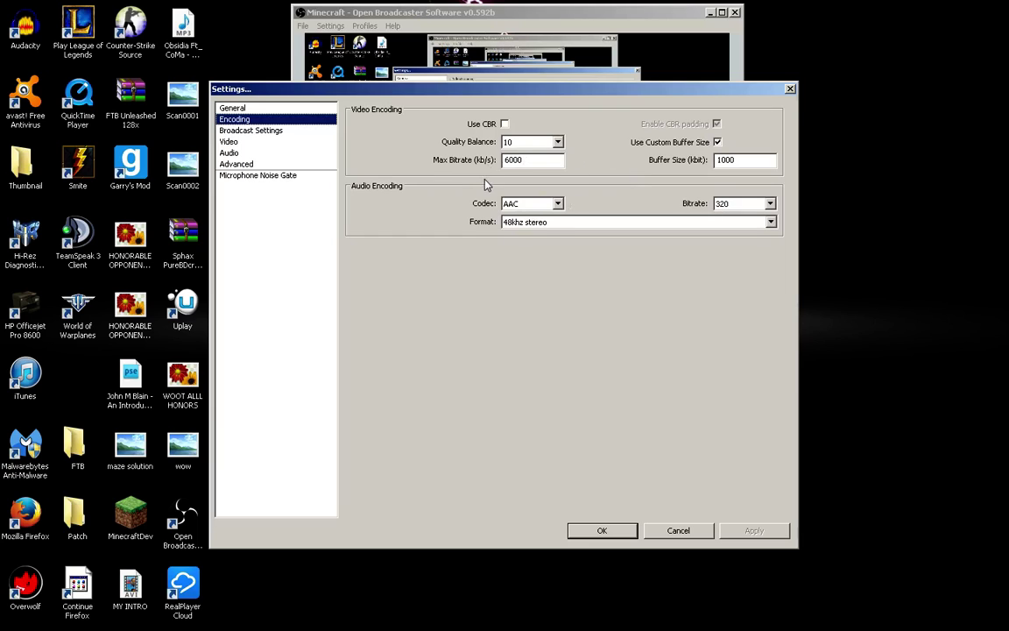
- Leave Quality Balance at 10, then go to Broadcast Settings, triggering the save prompt
left_click(552, 143)
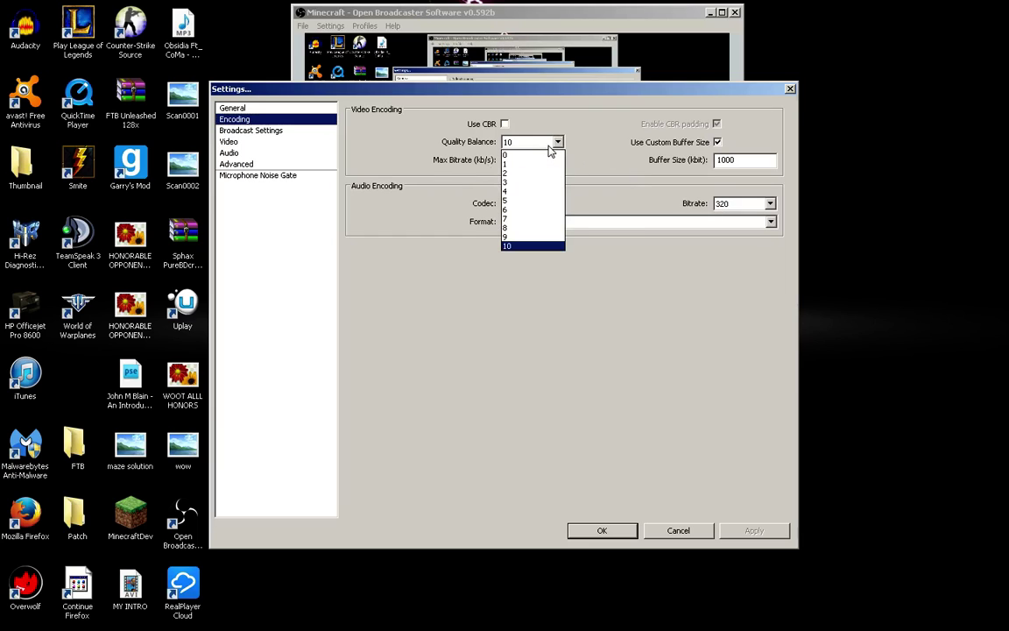
left_click(549, 146)
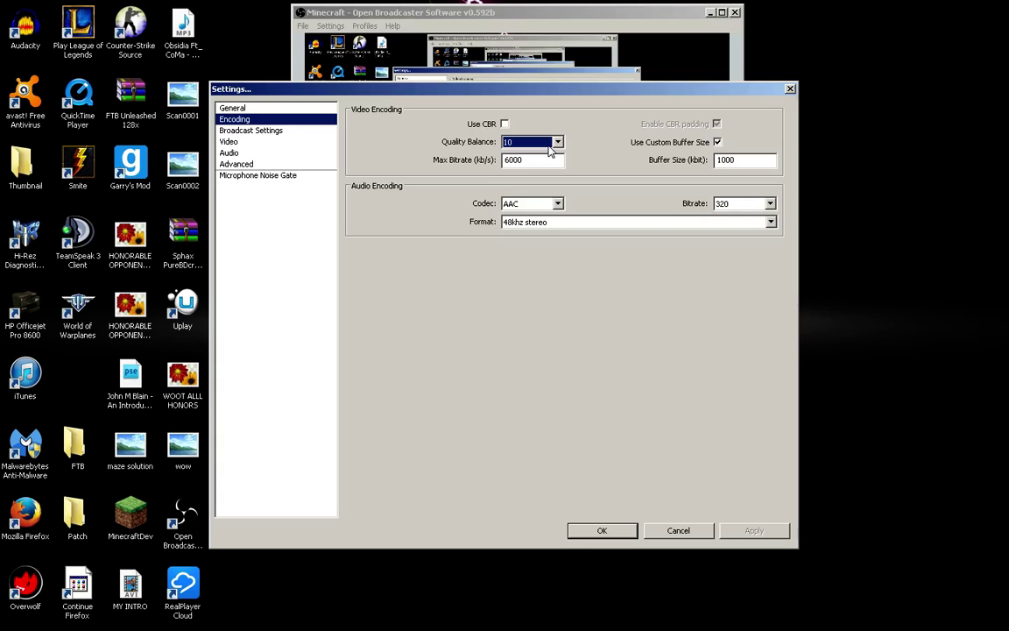
left_click(552, 143)
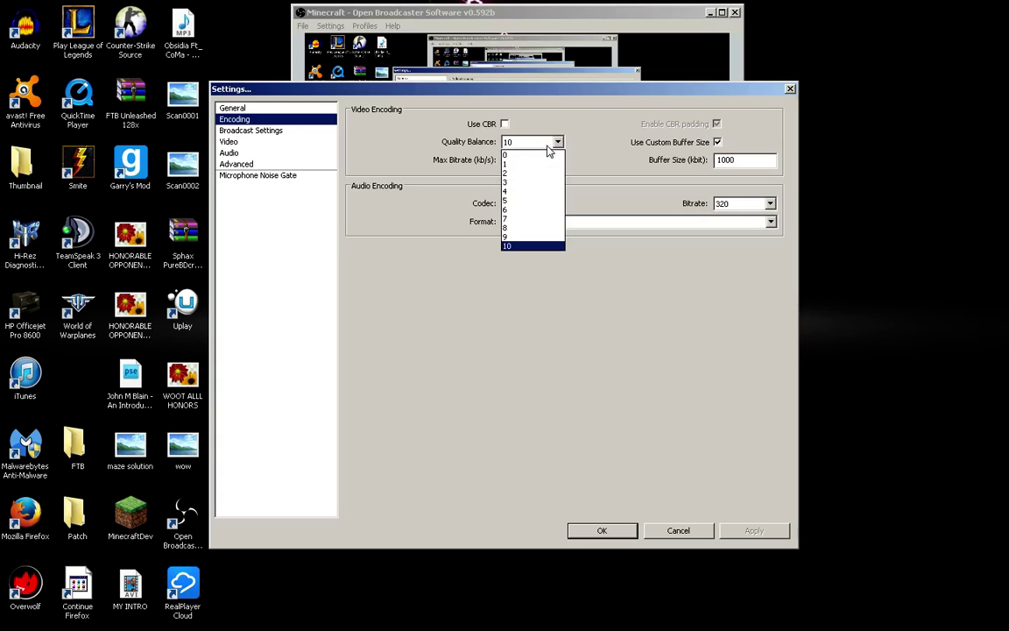
left_click(523, 246)
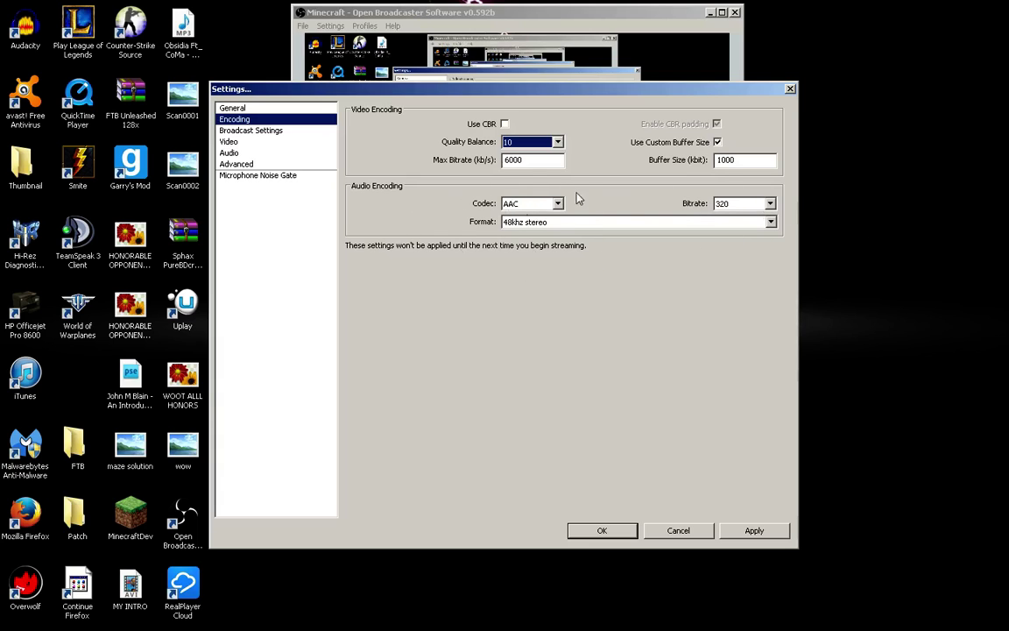
left_click(254, 132)
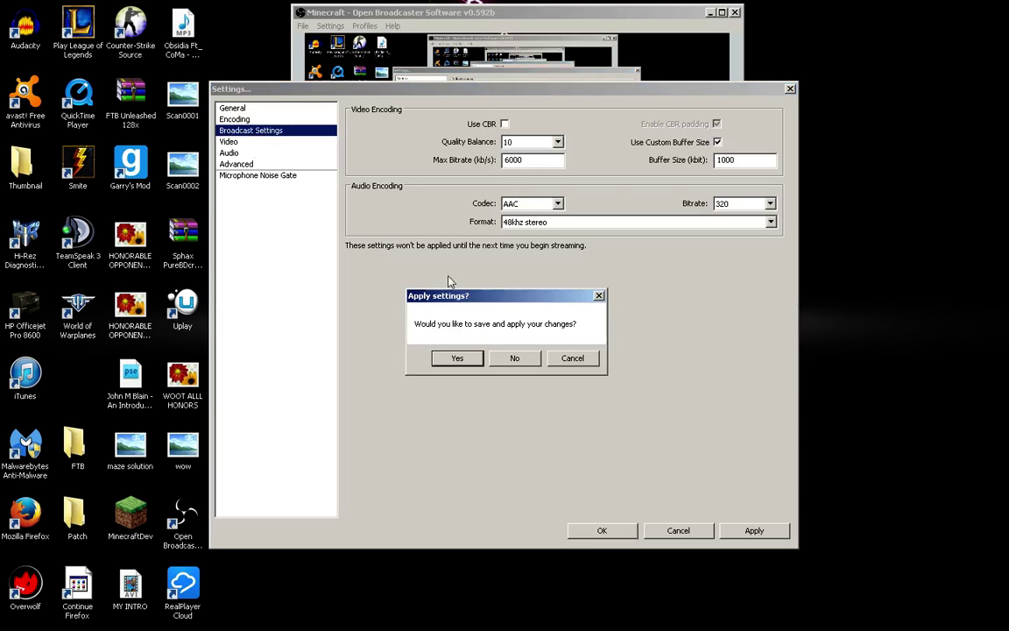
- Decline saving the encoding changes and open the Broadcast Settings Mode list
left_click(504, 357)
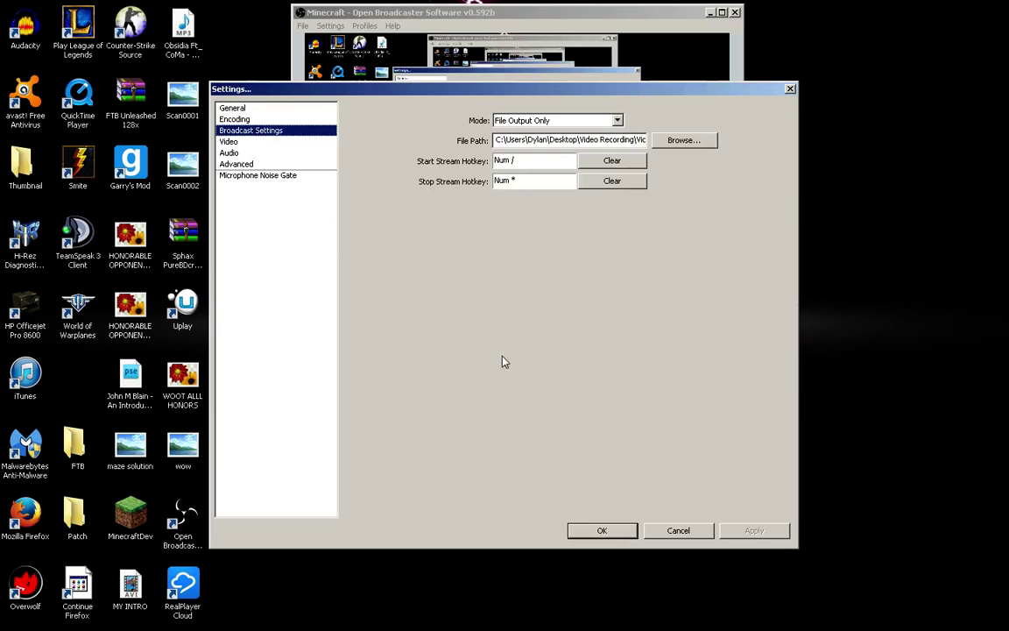
left_click(552, 122)
- Set the broadcast mode to Live Stream and keep Custom as the streaming service
left_click(519, 132)
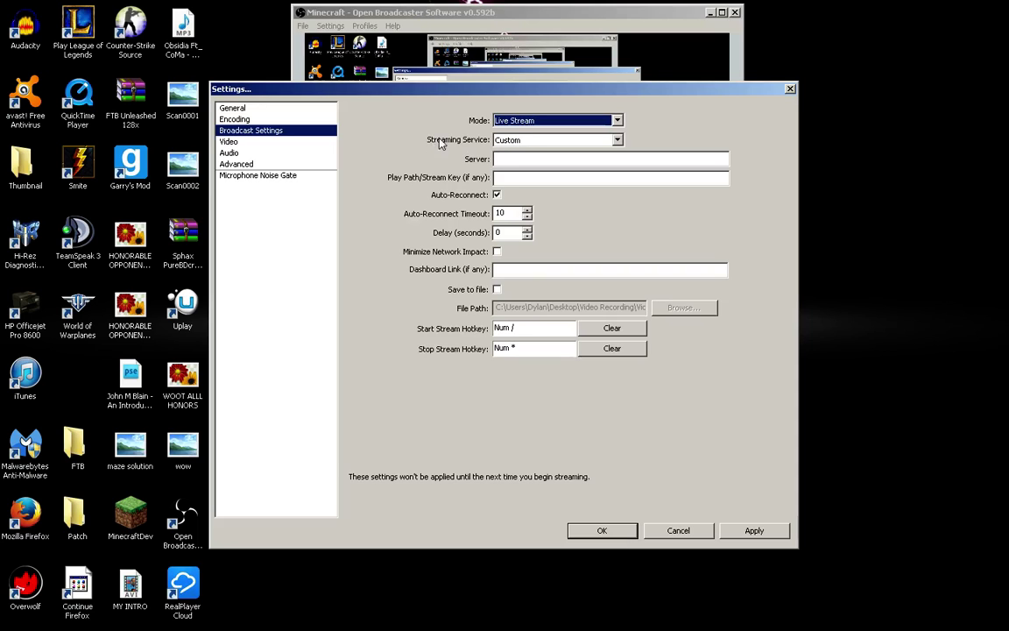
left_click(495, 140)
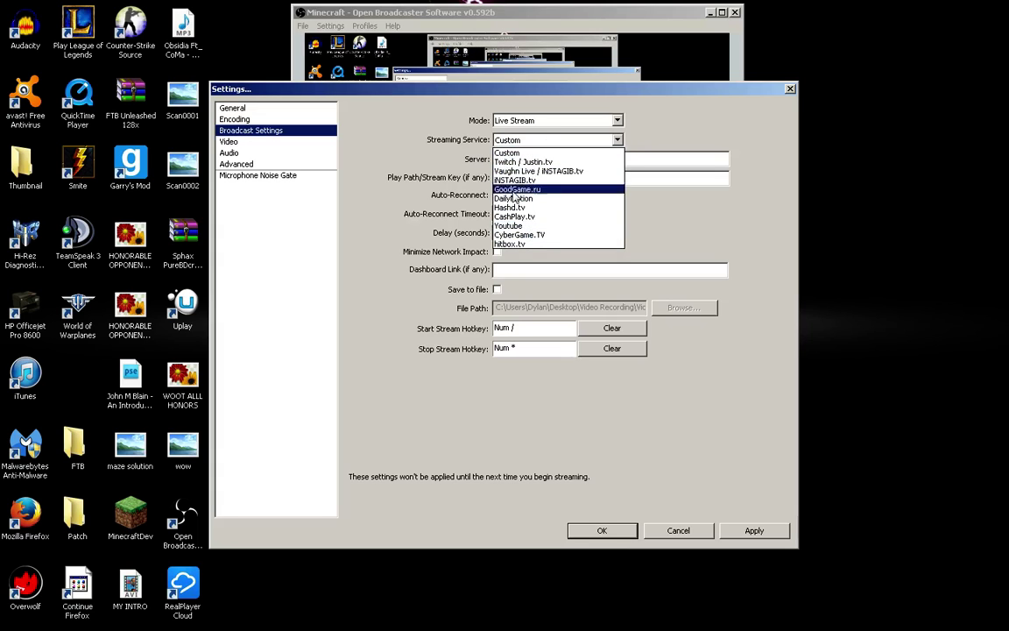
left_click(531, 143)
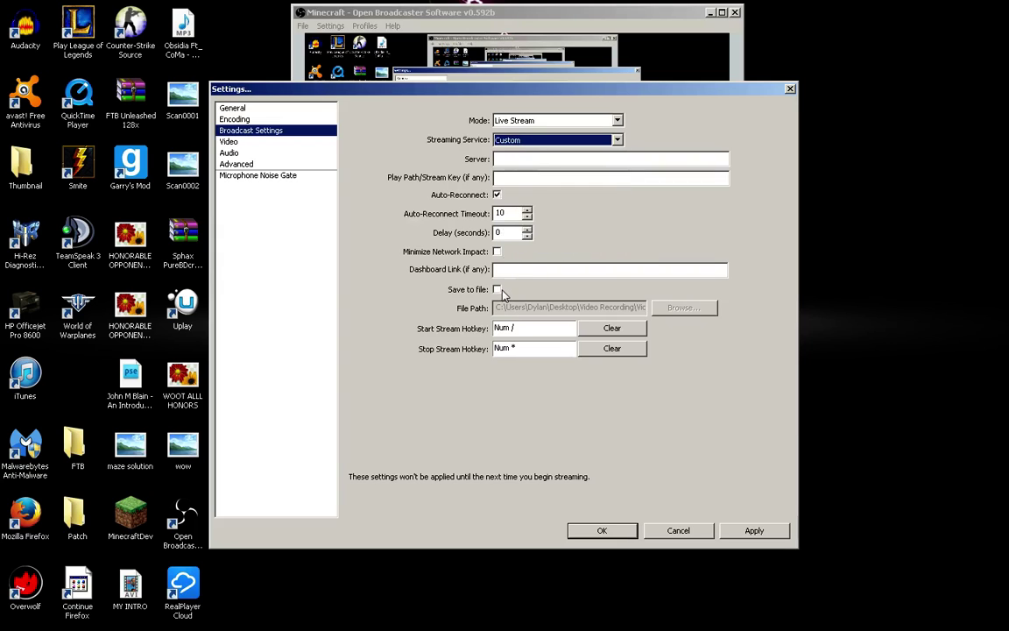
- Enable Save to file and open the Save As dialog for the recording file path
left_click(498, 289)
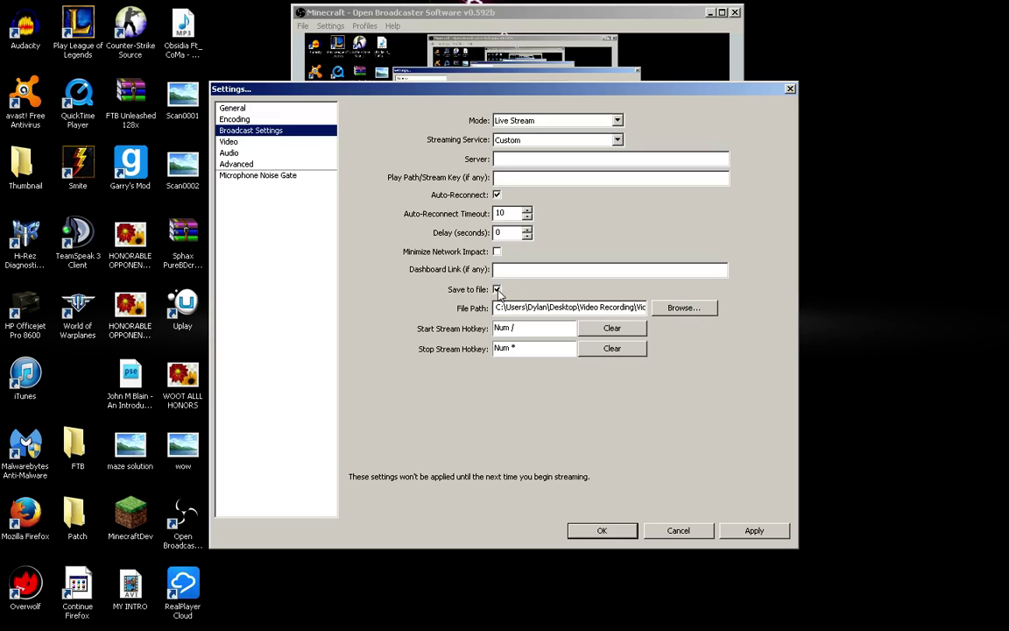
left_click(642, 306)
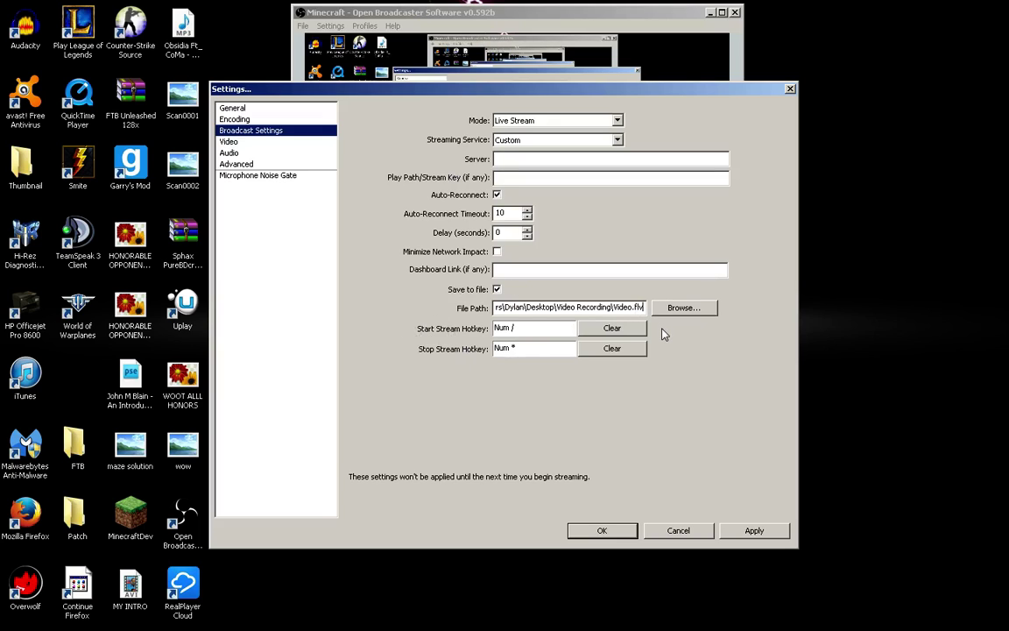
left_click(676, 308)
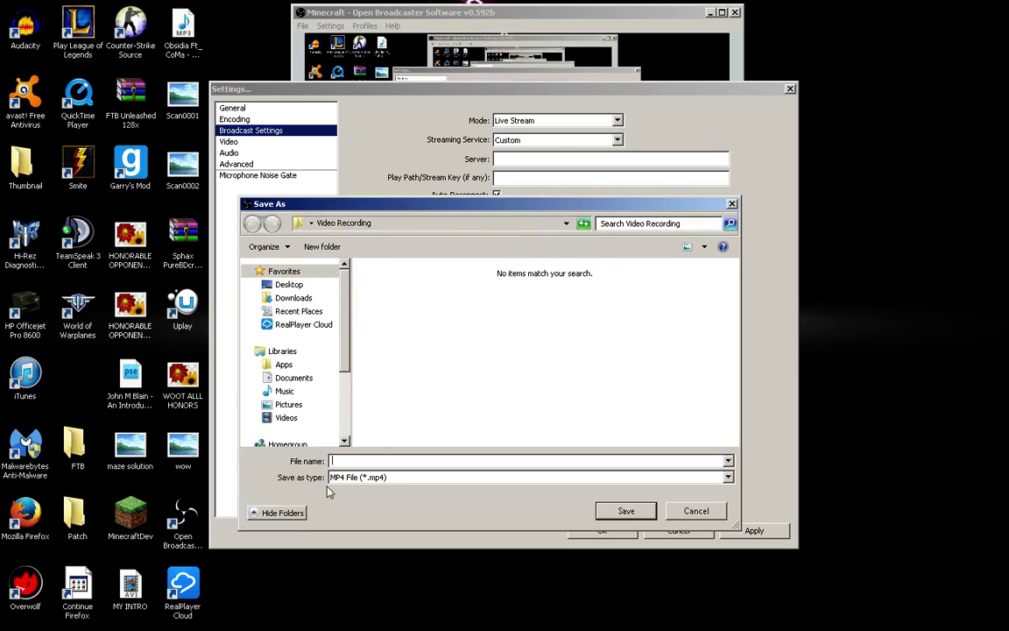
- Show the Save as type choices, MP4 File or Flash Video File
left_click(367, 479)
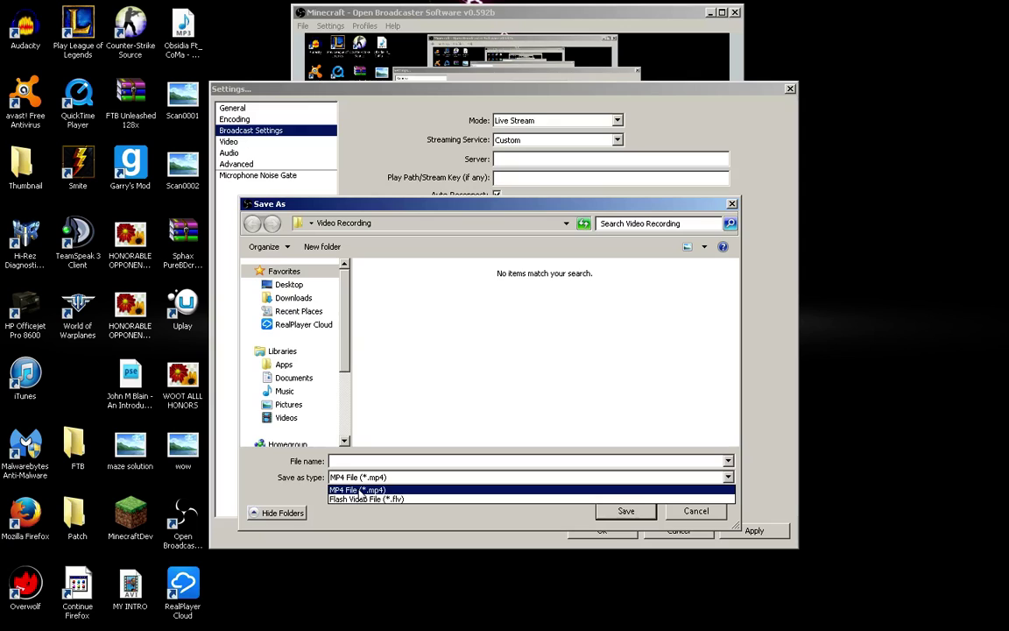
- Save the recording as Video.flv, Flash Video type, in the desktop Video Recording folder
left_click(359, 490)
left_click(353, 462)
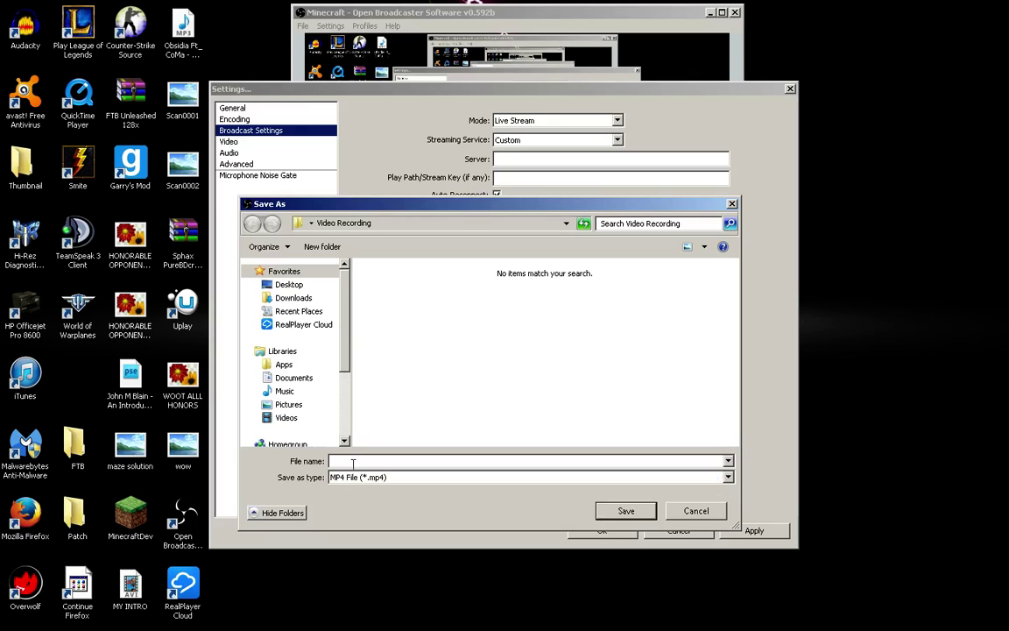
left_click(353, 478)
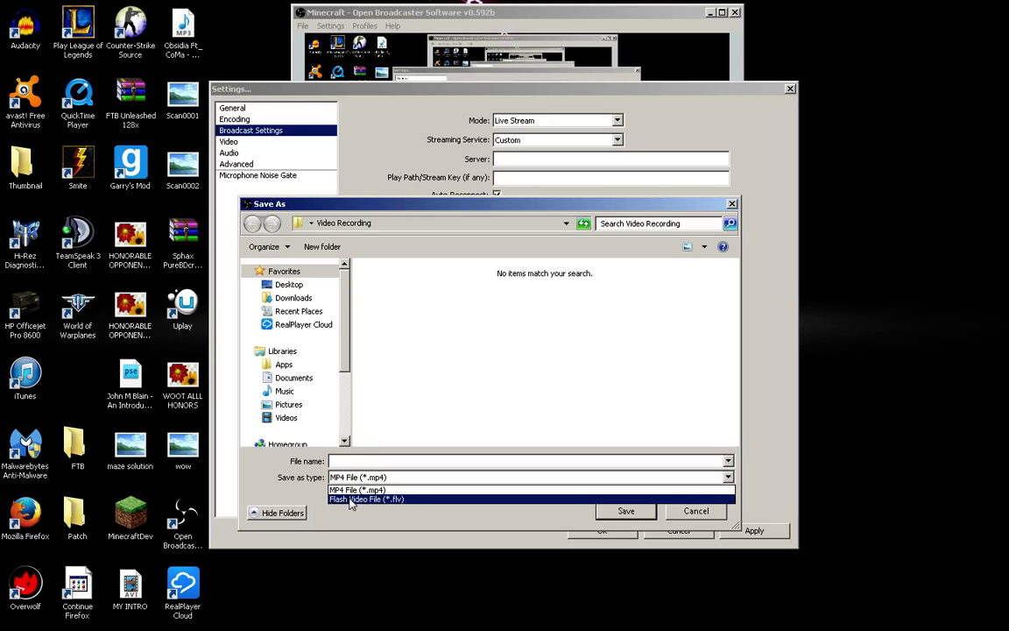
left_click(350, 499)
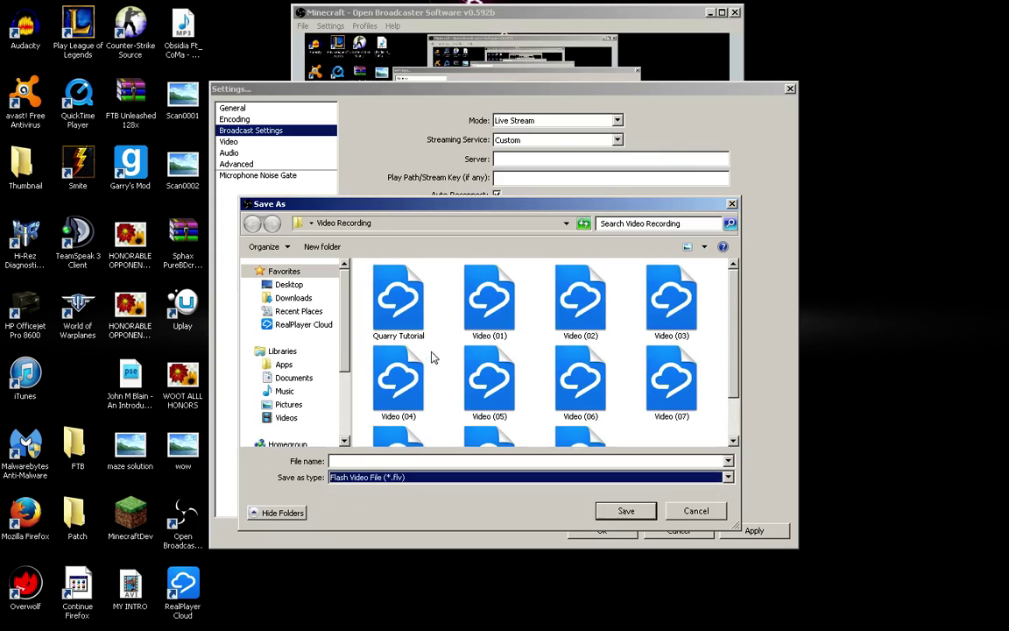
left_click(343, 460)
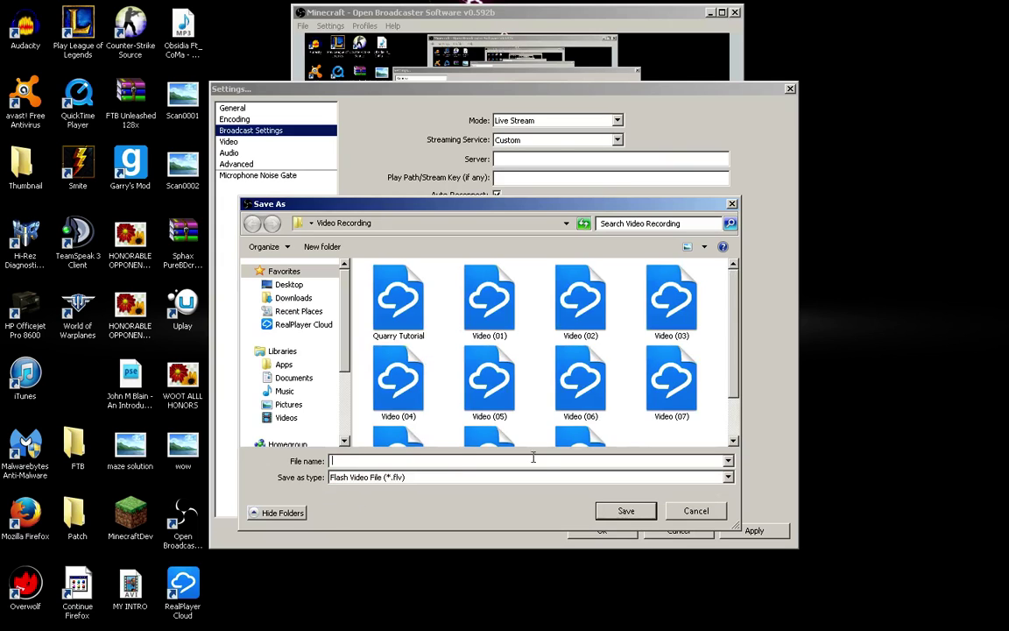
scroll(739, 361, "down", 1)
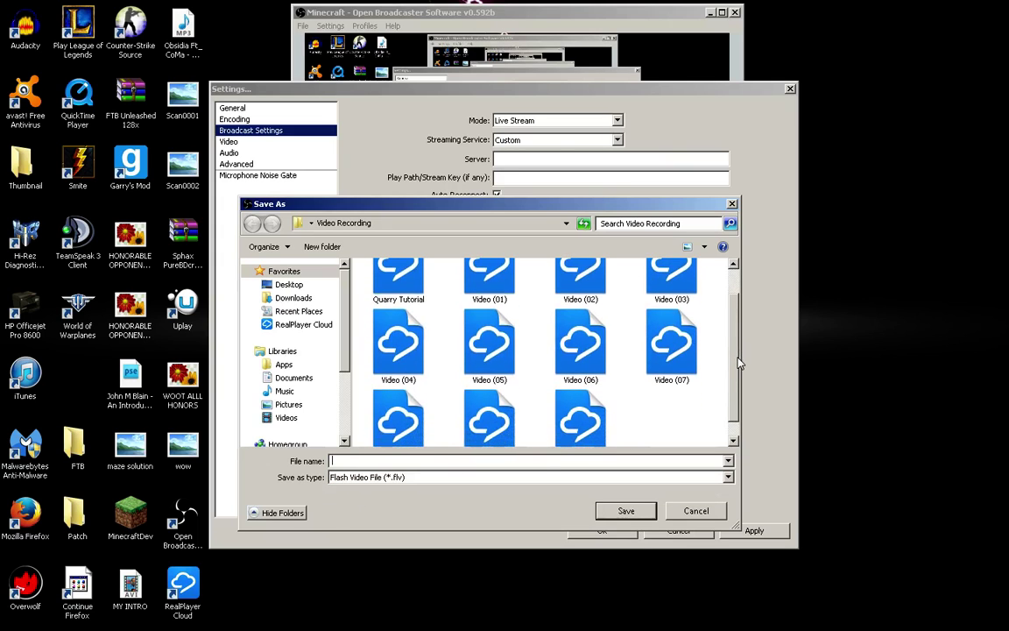
left_click_drag(739, 360, 741, 379)
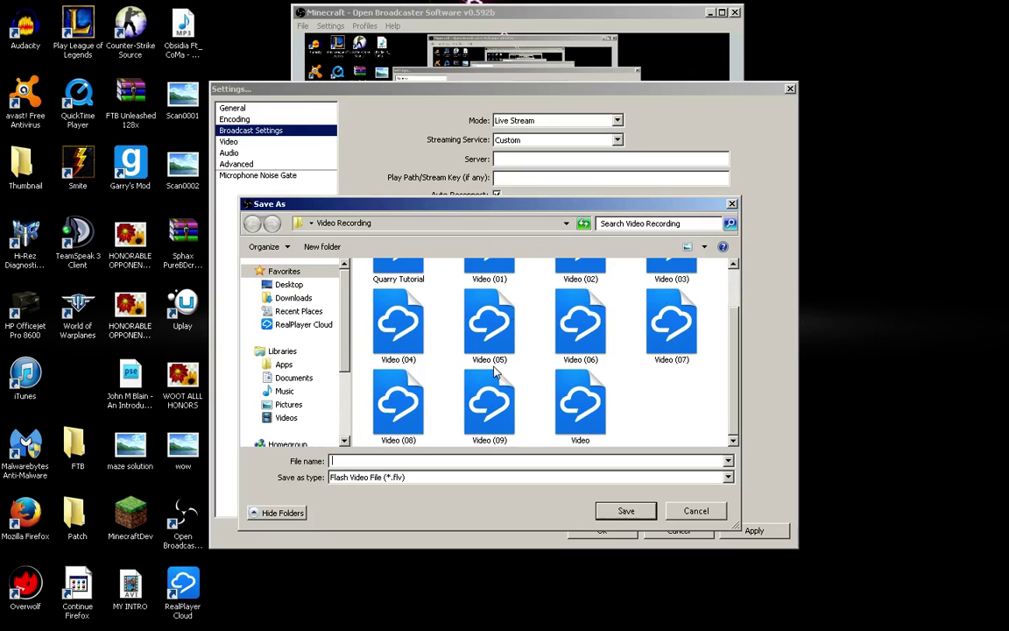
left_click(348, 477)
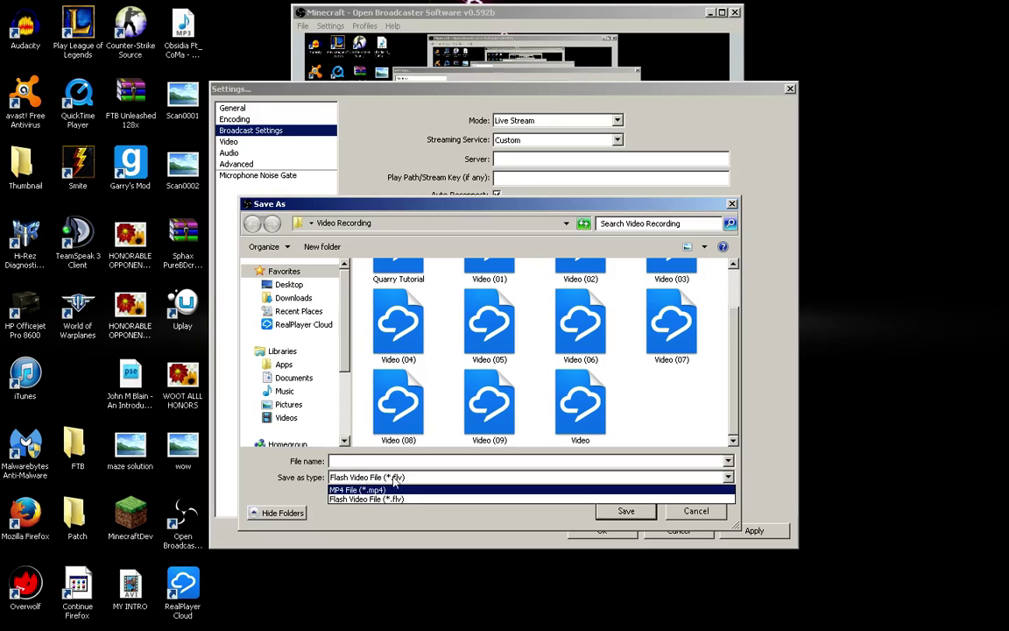
left_click(368, 478)
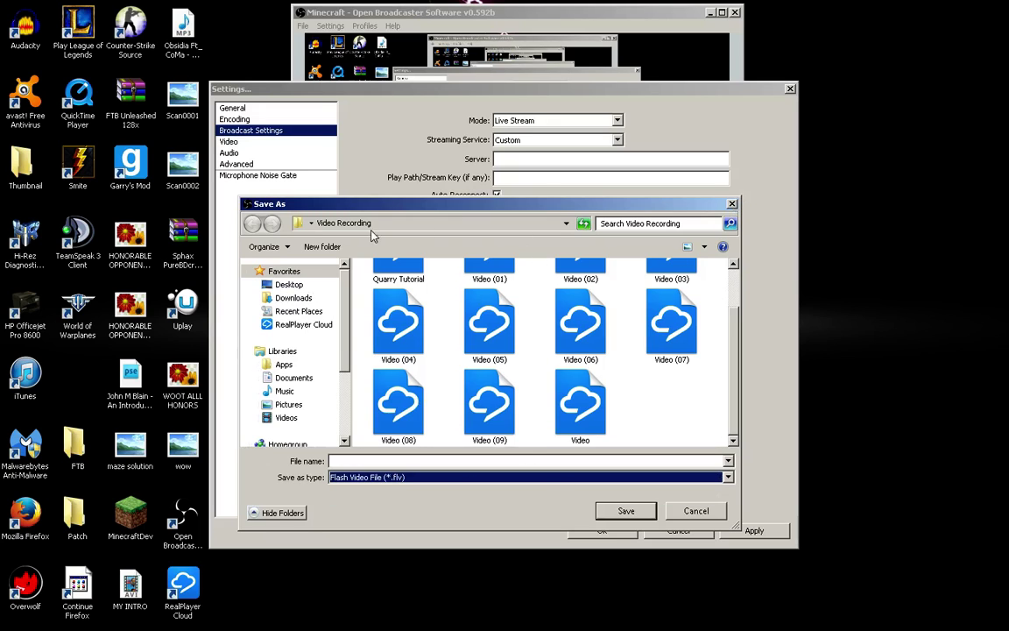
left_click(731, 204)
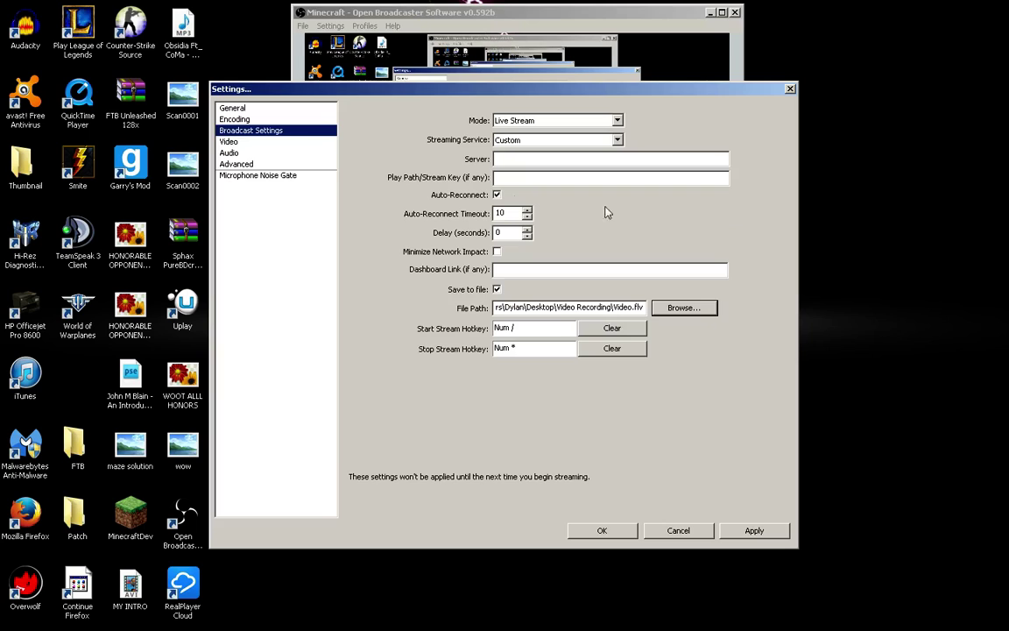
- Apply the file-saving changes and view the Video page: 1440x900 base resolution, 40 FPS
left_click(228, 141)
left_click(508, 359)
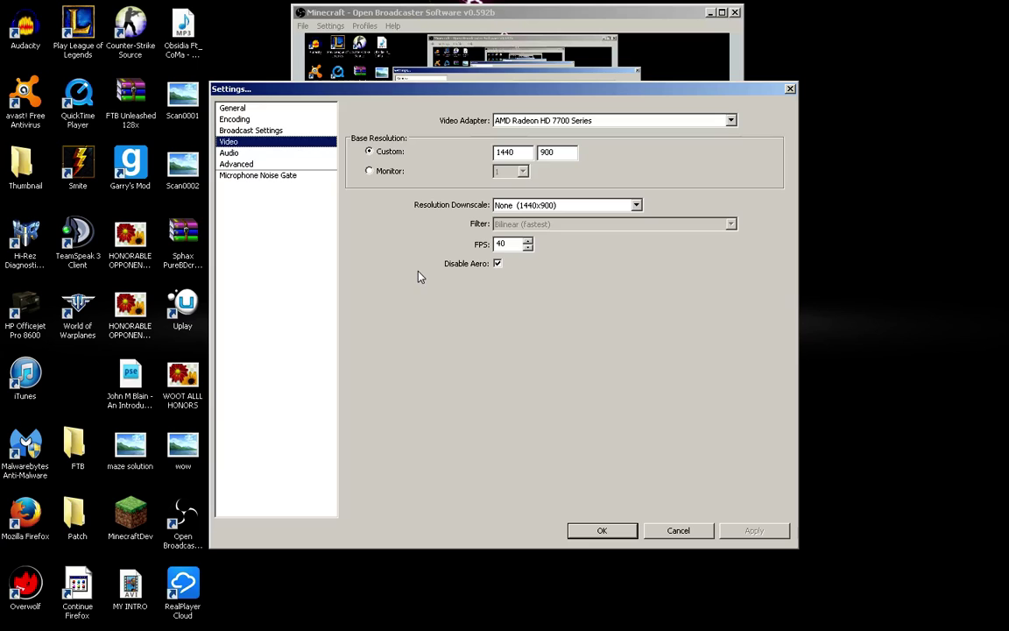
- Confirm in Windows Screen Resolution that the monitor runs at 1440 × 900, then close it
right_click(877, 107)
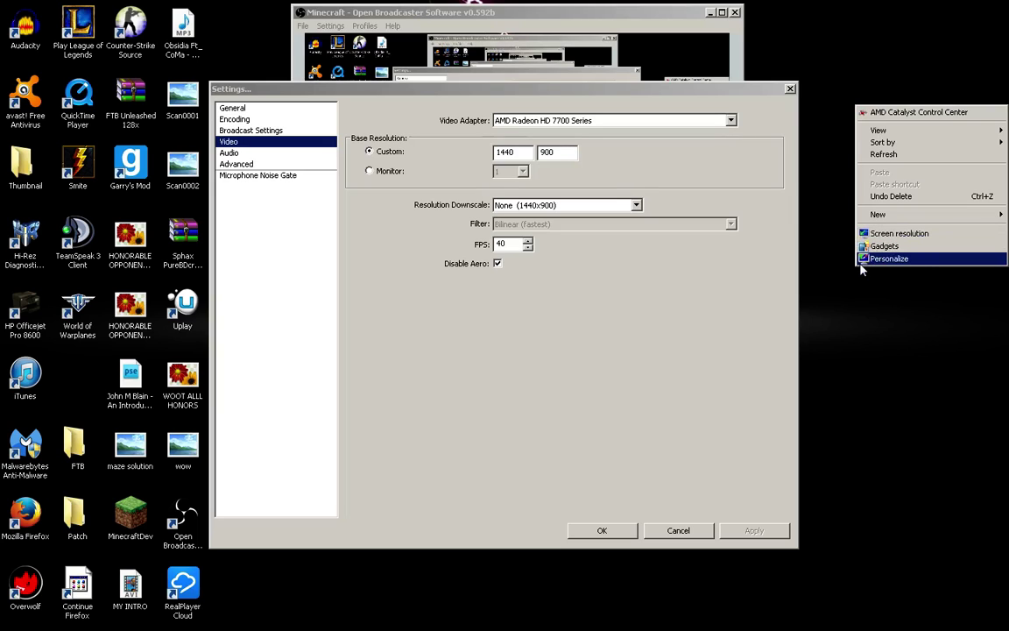
left_click(901, 234)
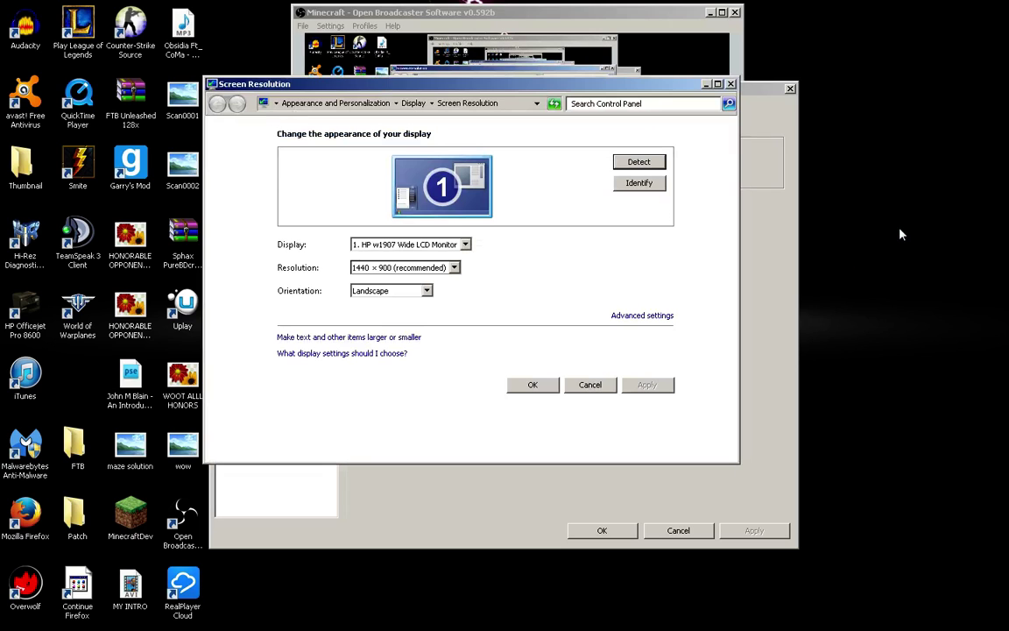
left_click(731, 84)
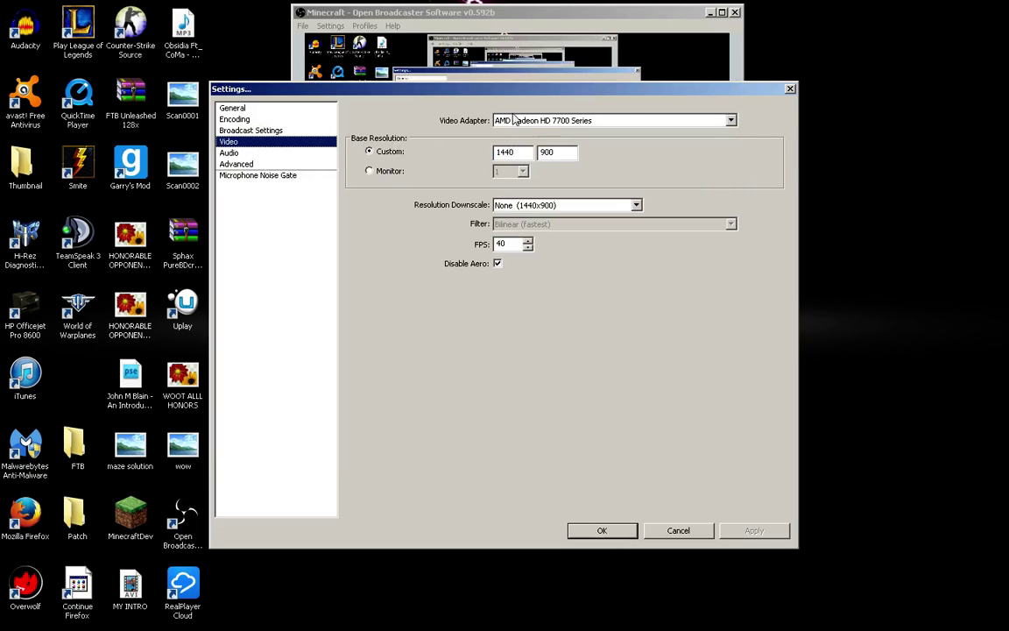
- On the Audio page, keep Microphone (USB Audio Device) as the microphone input
left_click(229, 153)
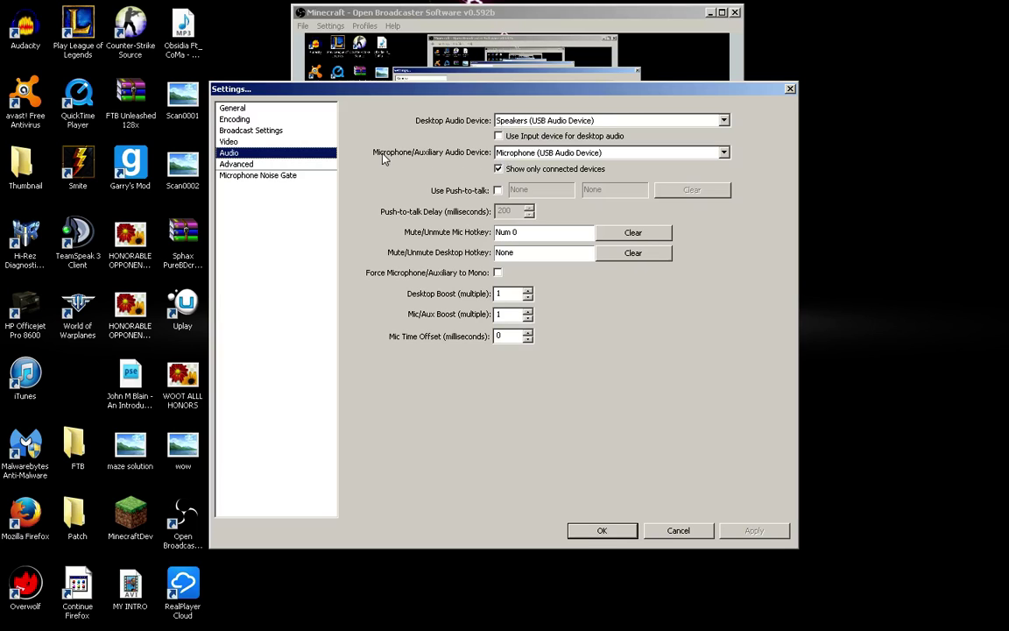
left_click(516, 151)
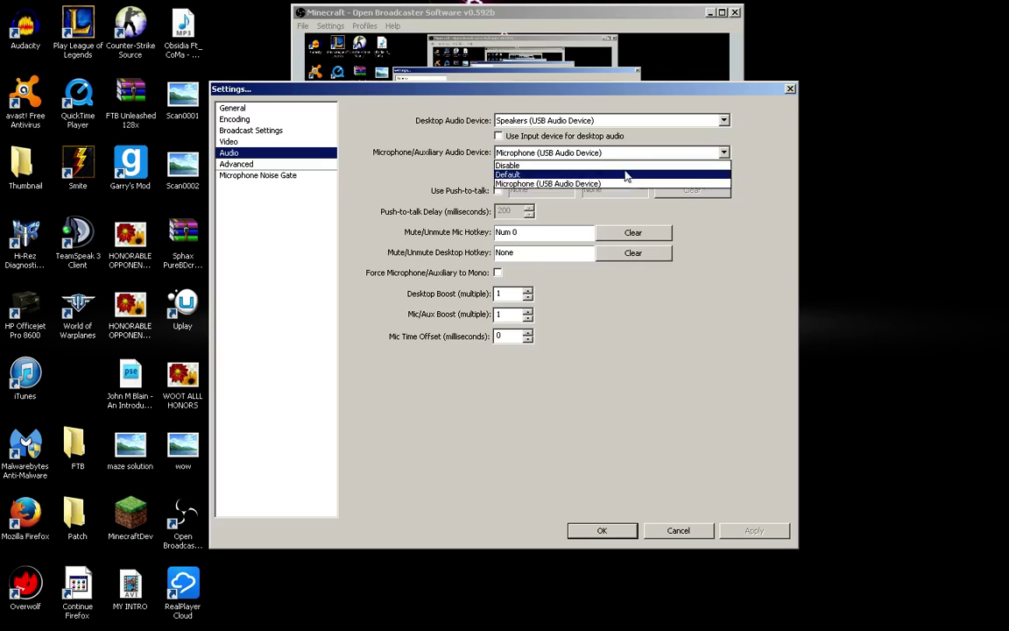
left_click(508, 151)
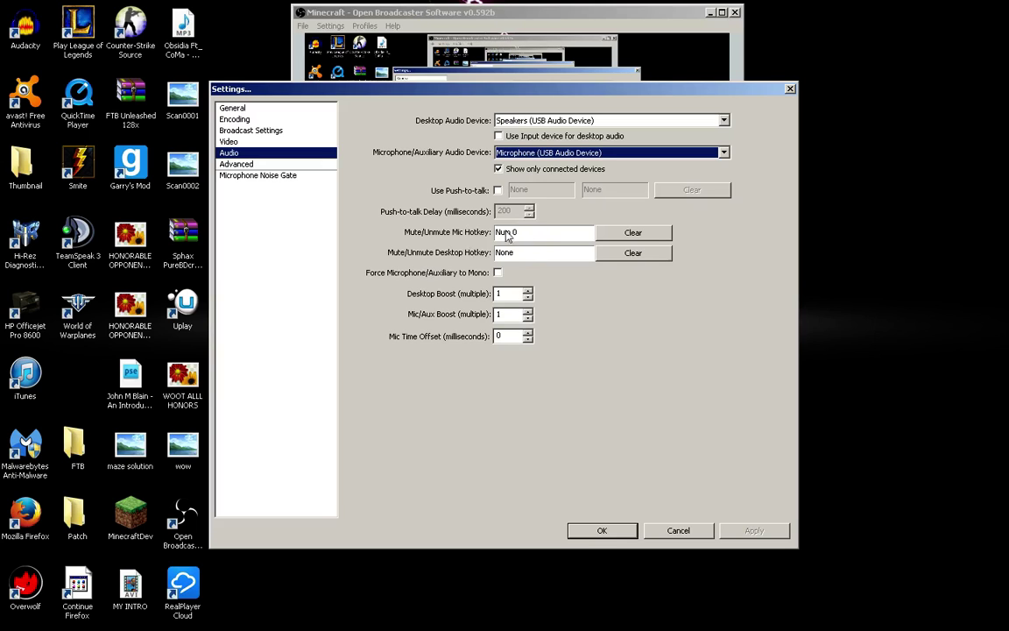
left_click(236, 165)
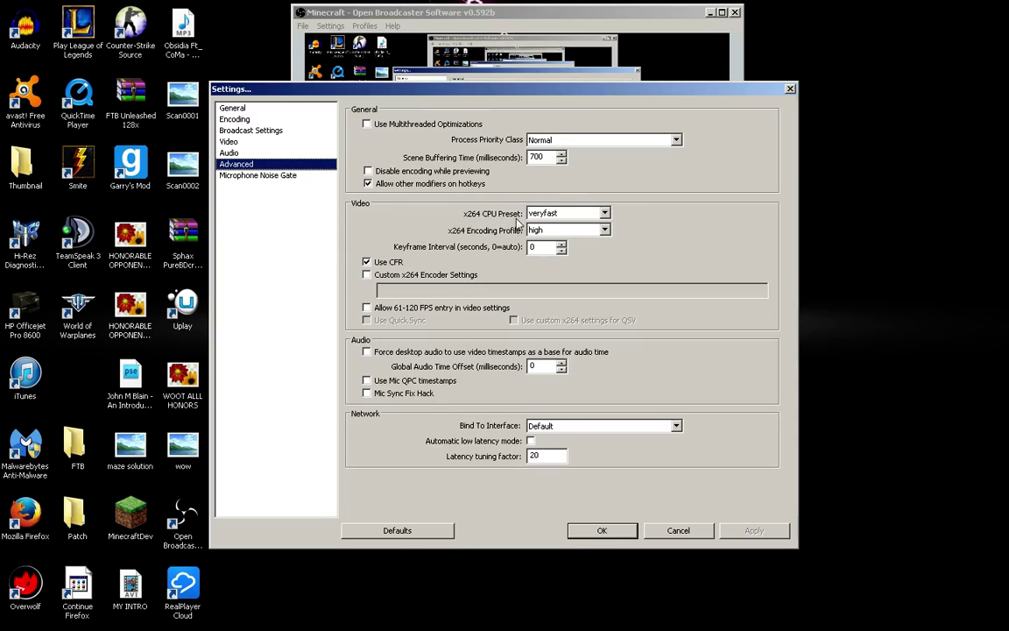
- Leave the x264 CPU preset at veryfast and the encoding profile at high
left_click(579, 216)
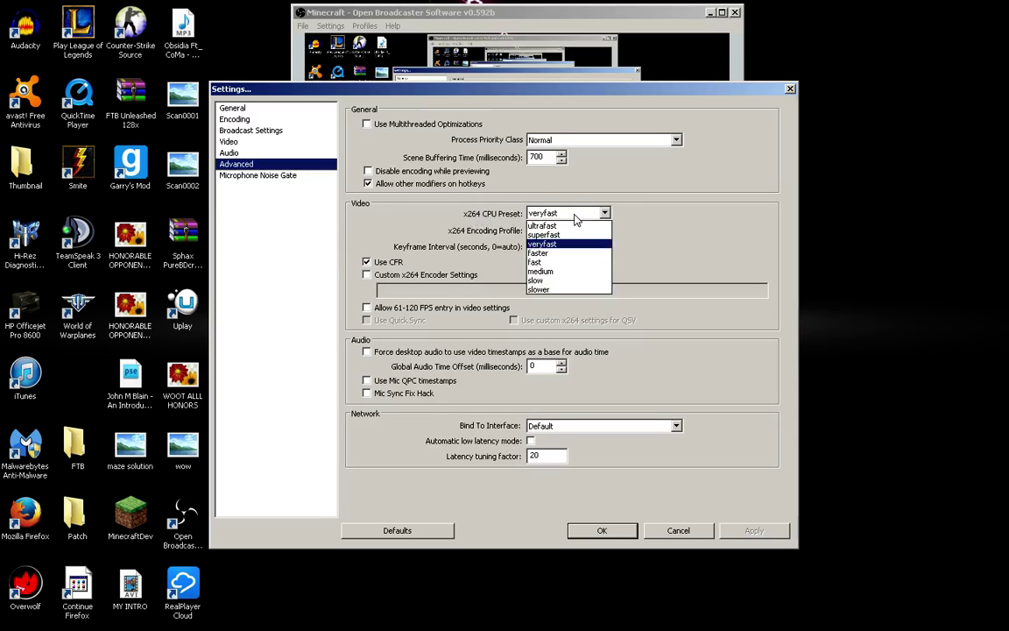
left_click(578, 215)
left_click(577, 215)
left_click(576, 216)
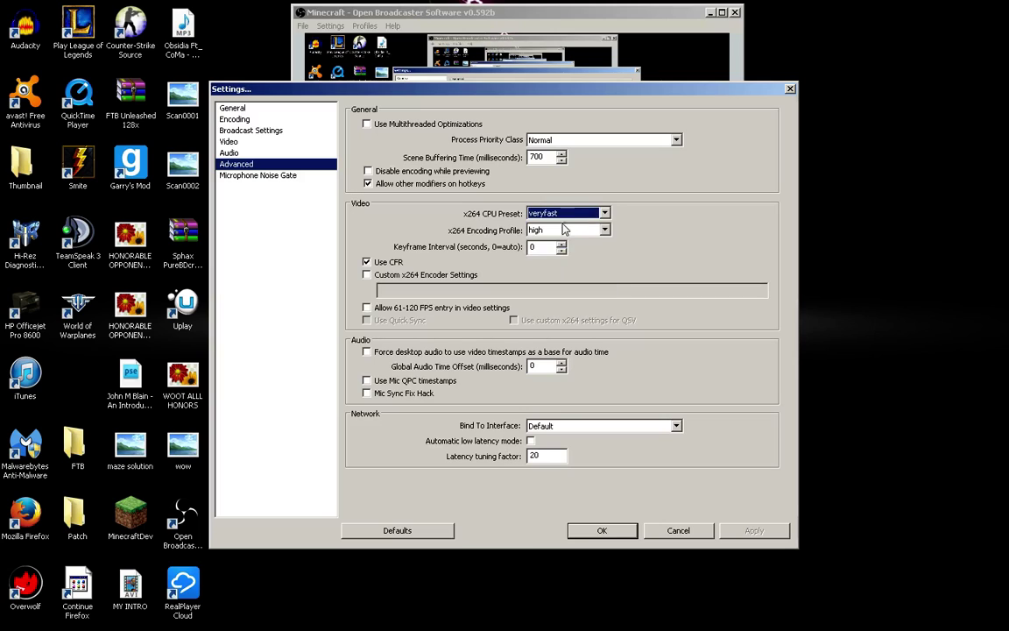
left_click(526, 229)
left_click(526, 230)
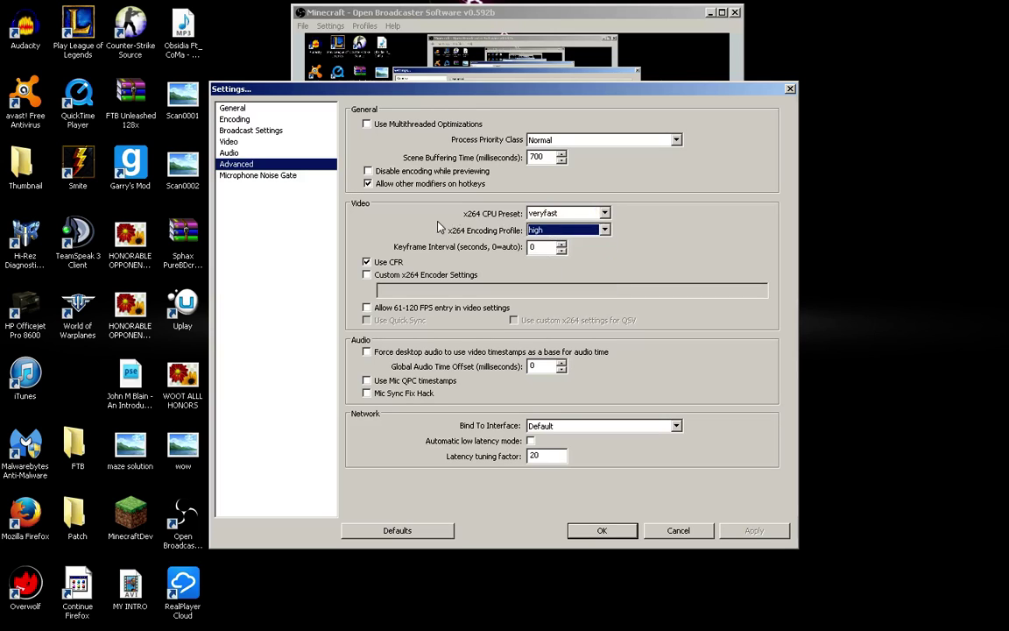
left_click(545, 215)
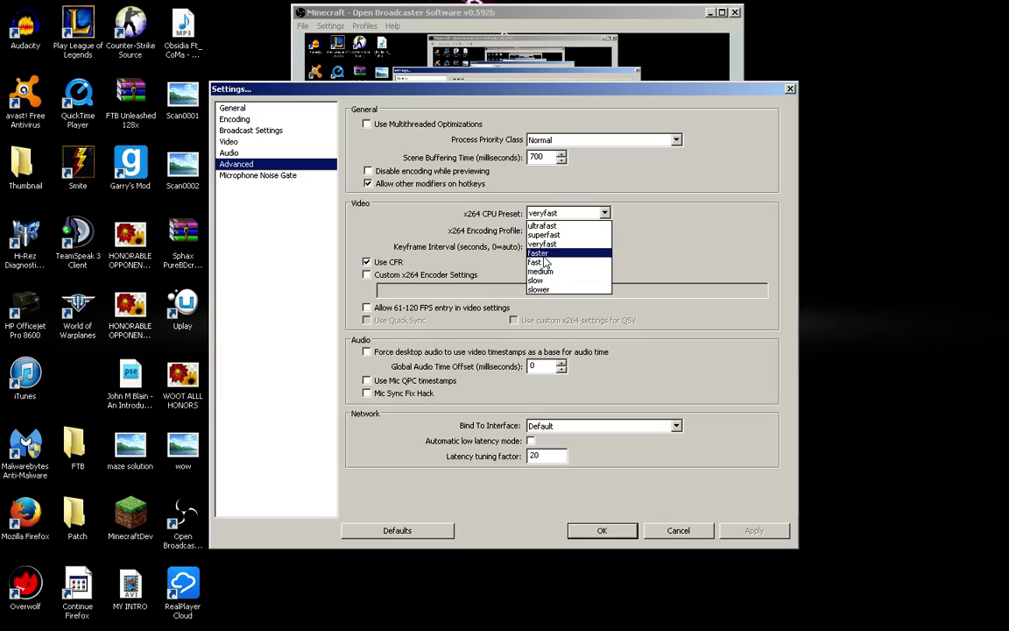
key("Escape")
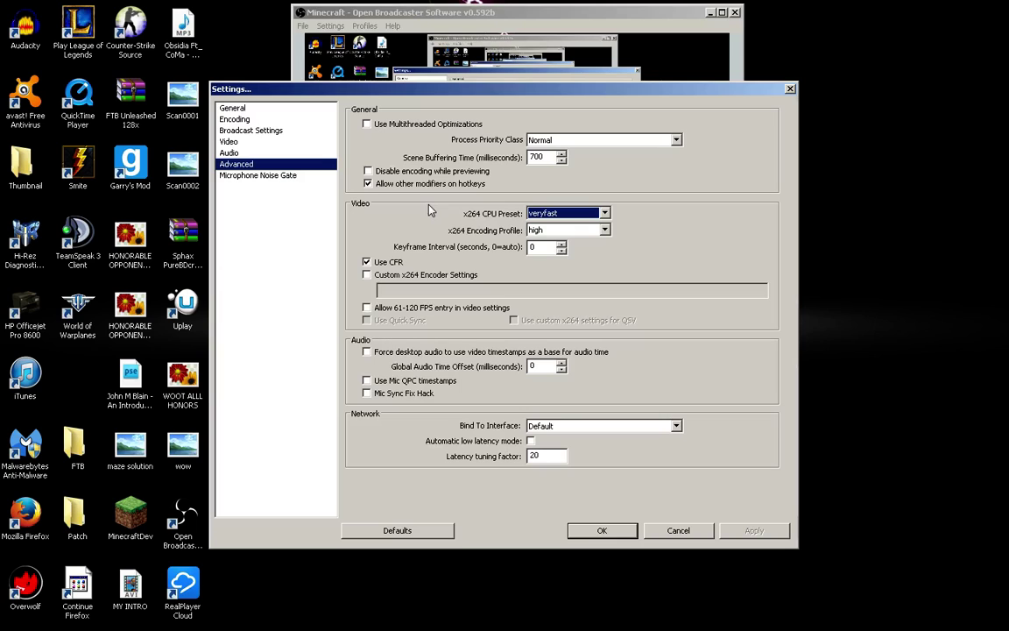
- Show the Microphone Noise Gate page and reposition the Settings window
left_click(257, 177)
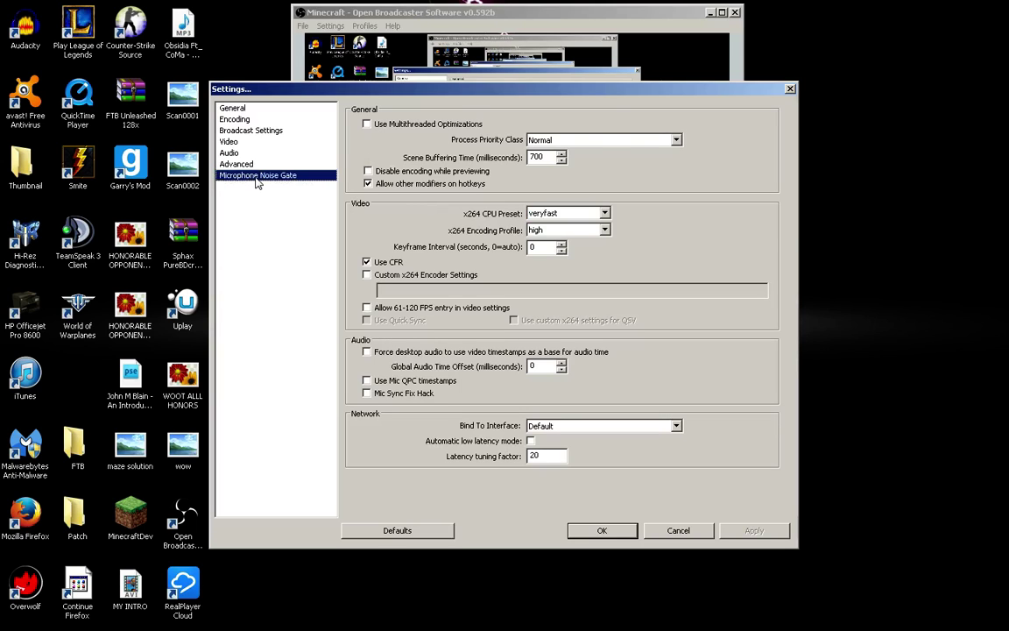
left_click(399, 11)
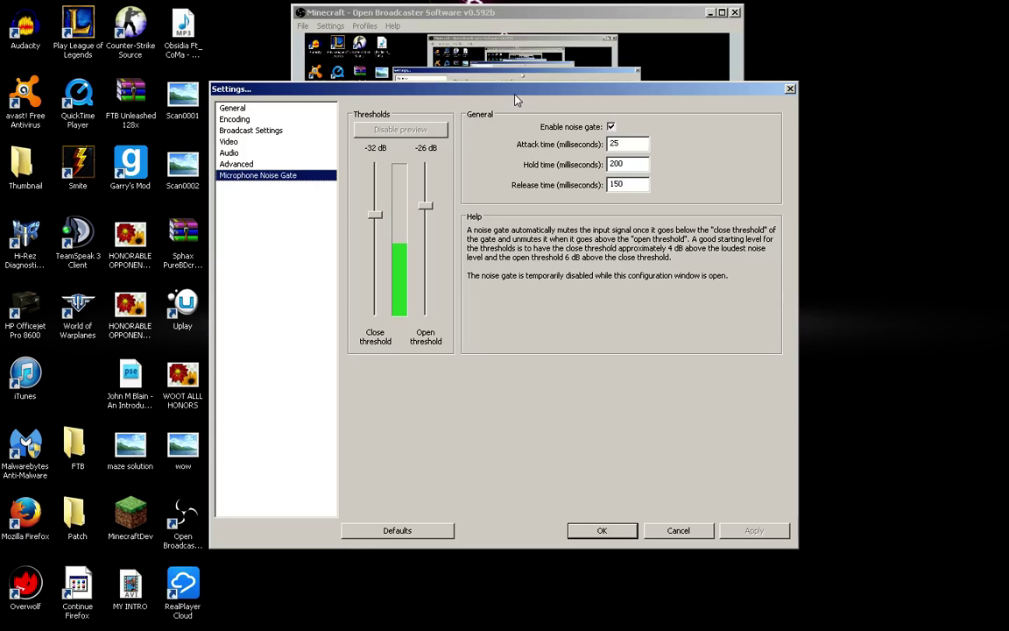
left_click_drag(517, 100, 411, 208)
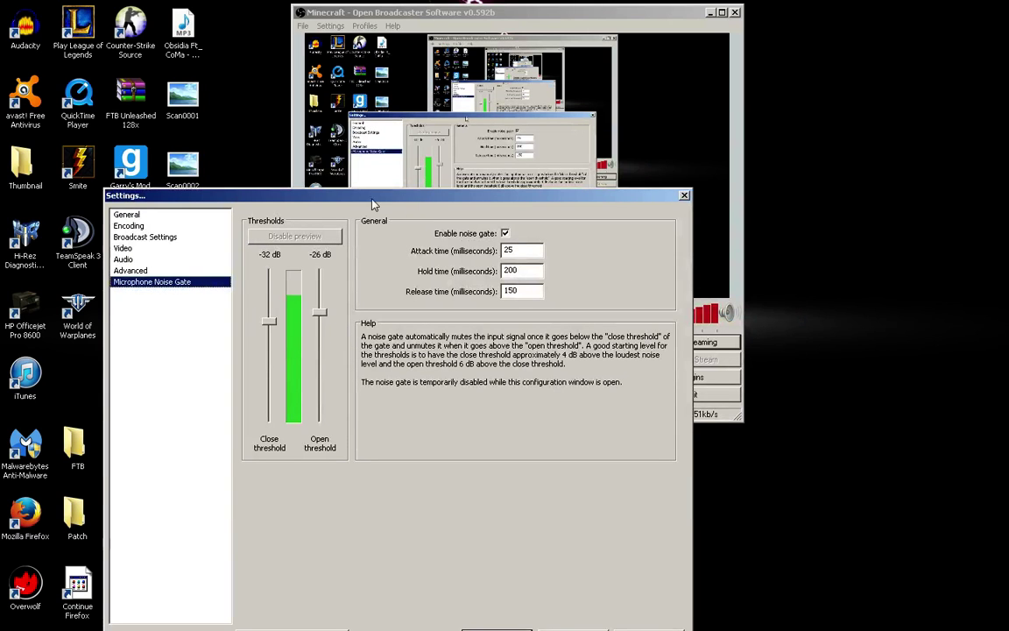
left_click_drag(373, 205, 522, 77)
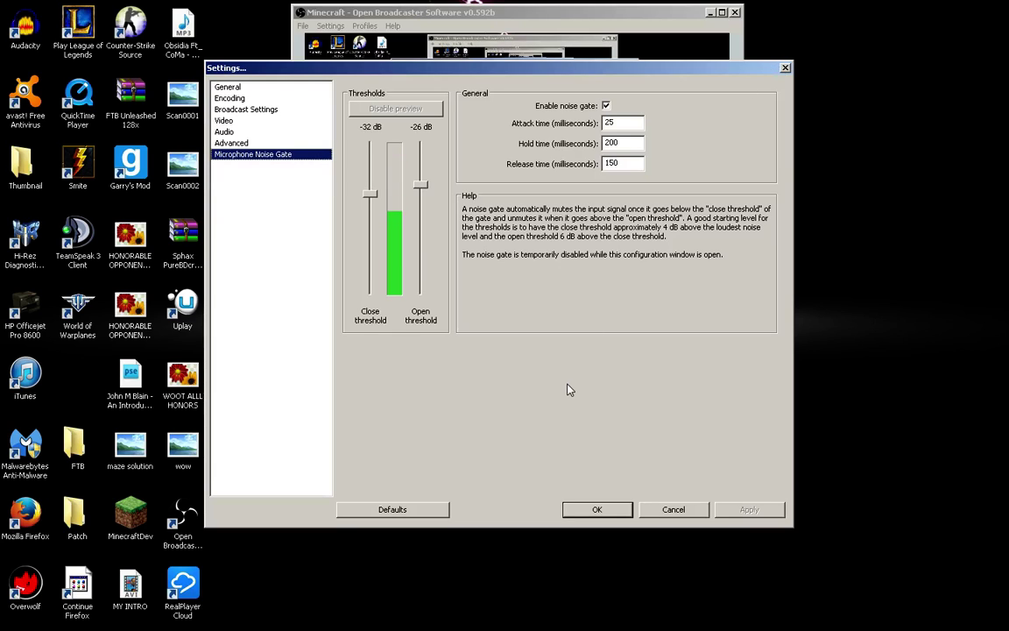
- Cancel the Settings dialog to return to the streaming OBS main window
left_click(674, 509)
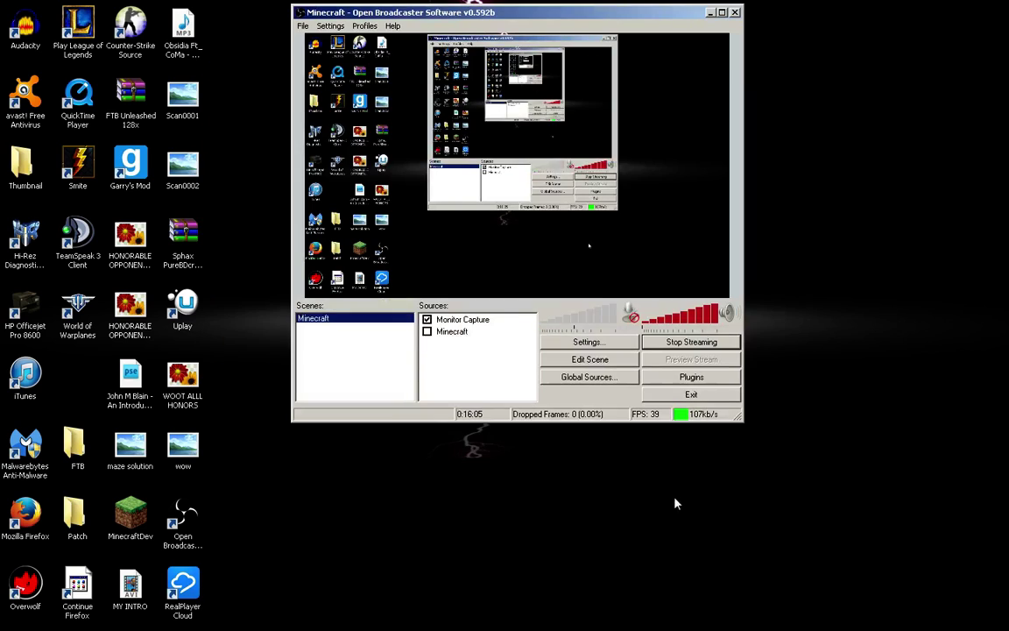